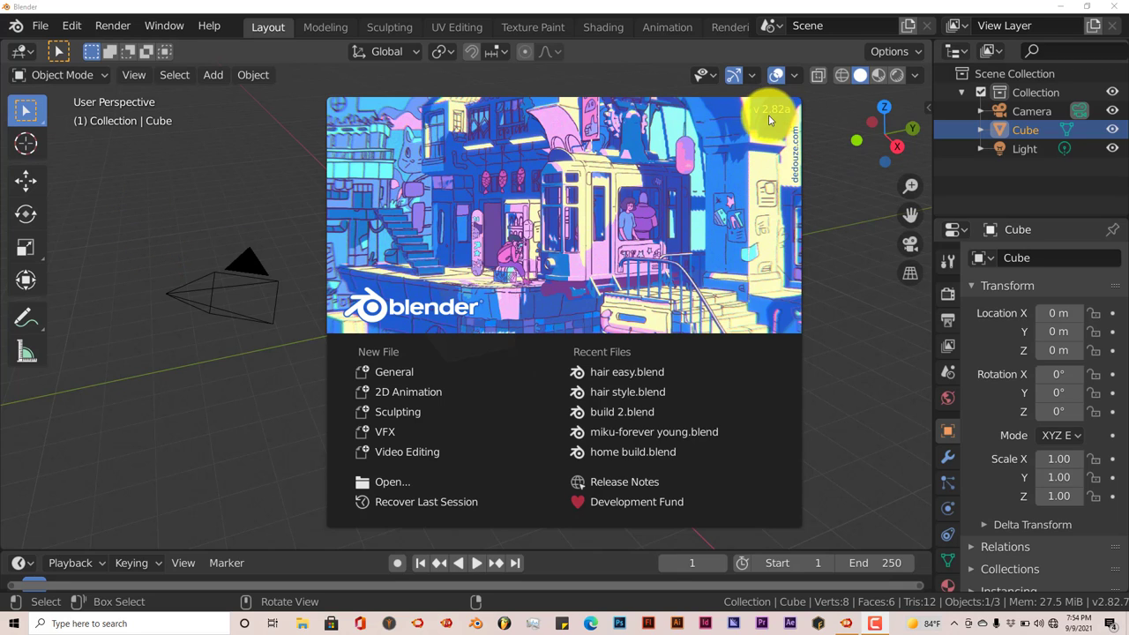
Dismiss the splash screen and delete the default cube
{"action": "left_click", "coordinate": [235, 135]}
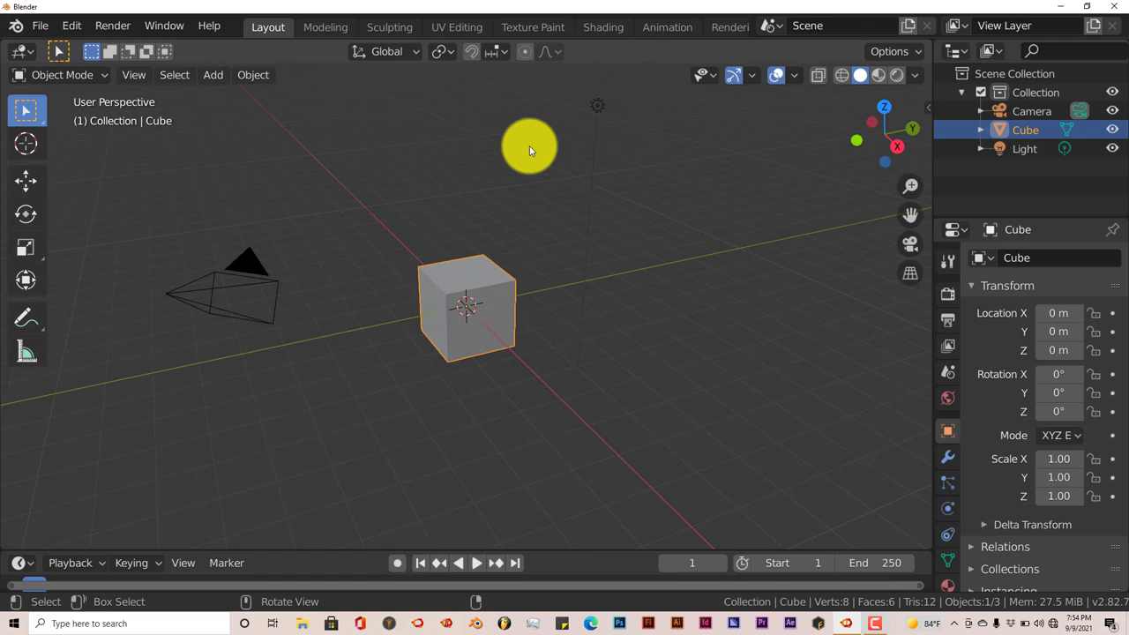
{"action": "key", "text": "Delete"}
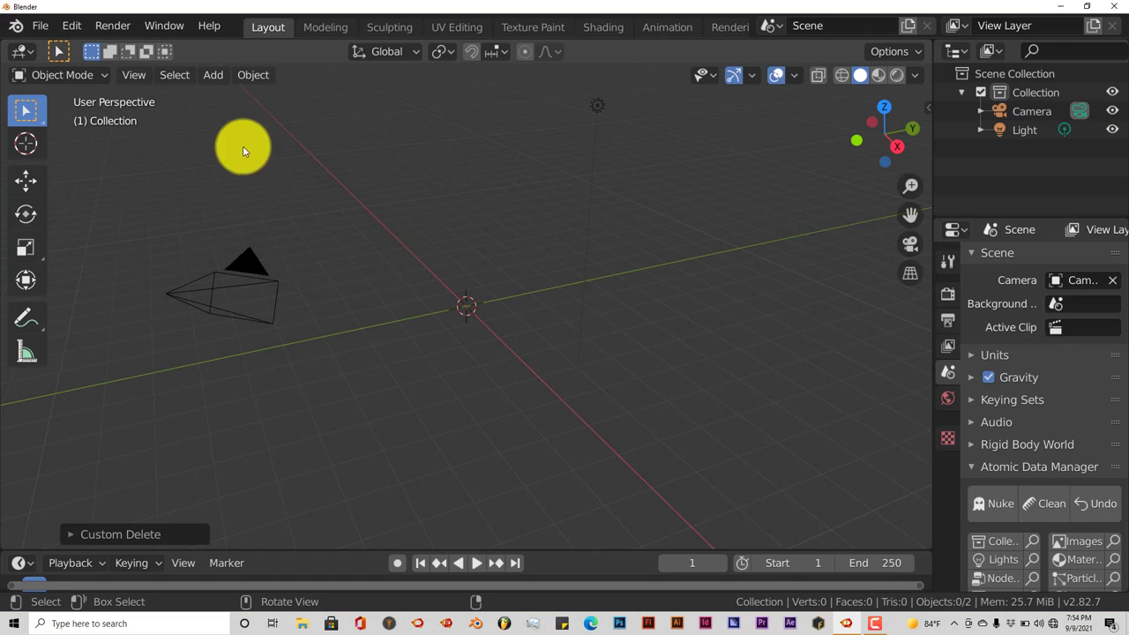
Search the add-on preferences for "extr" to check whether Add Mesh: Extra Objects is enabled, and close the preferences
{"action": "left_click", "coordinate": [72, 27]}
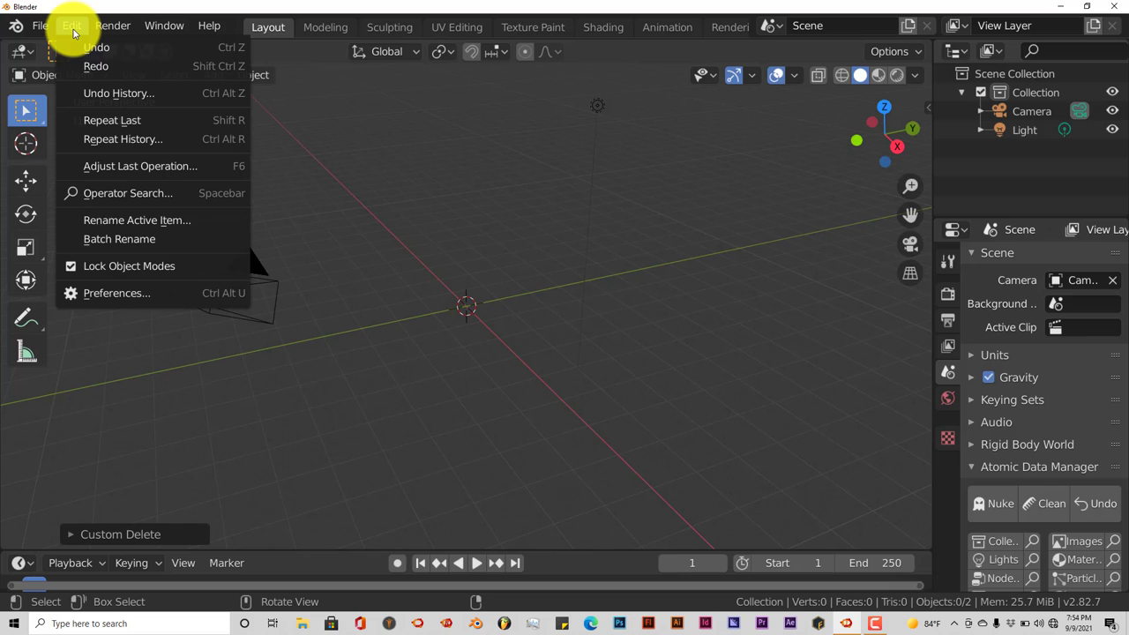
{"action": "left_click", "coordinate": [115, 293]}
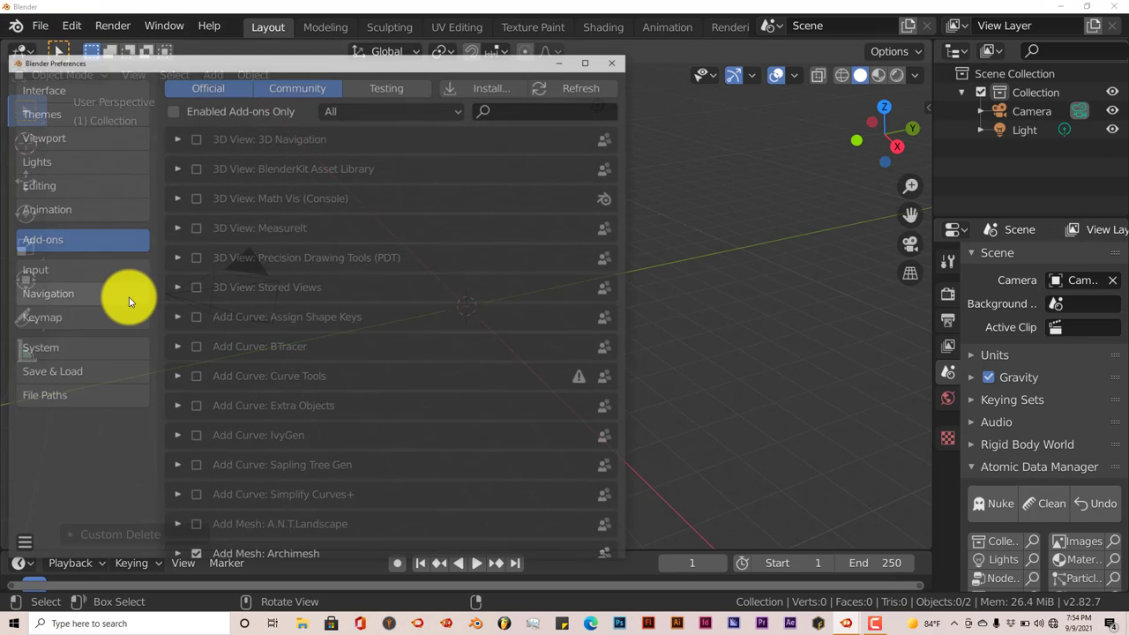
{"action": "left_click", "coordinate": [509, 110]}
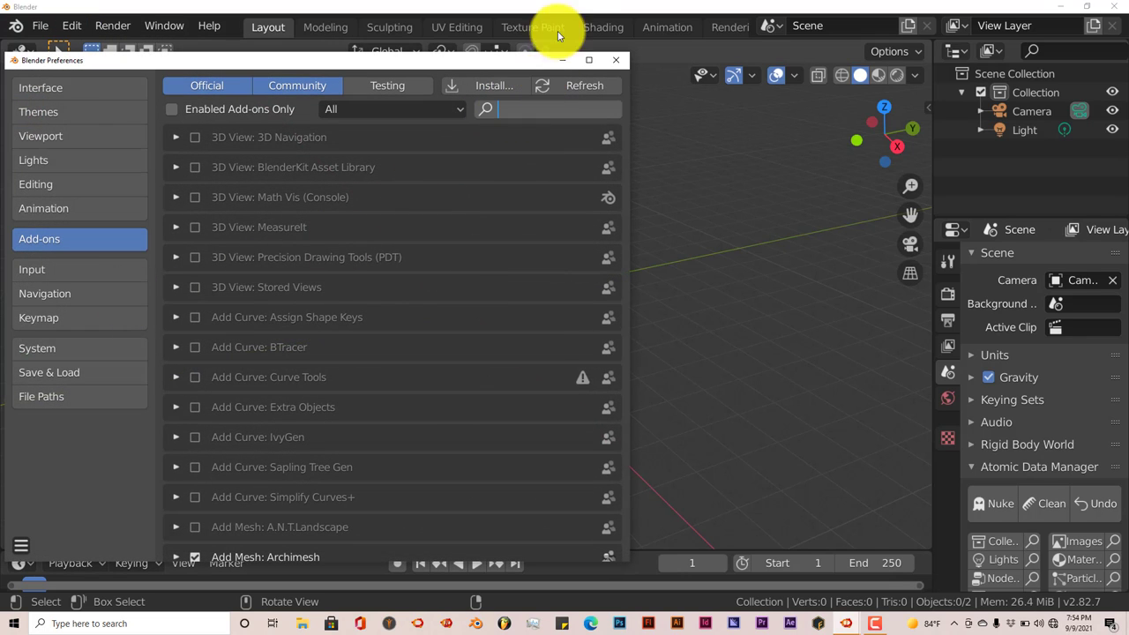
{"action": "type", "text": "extr"}
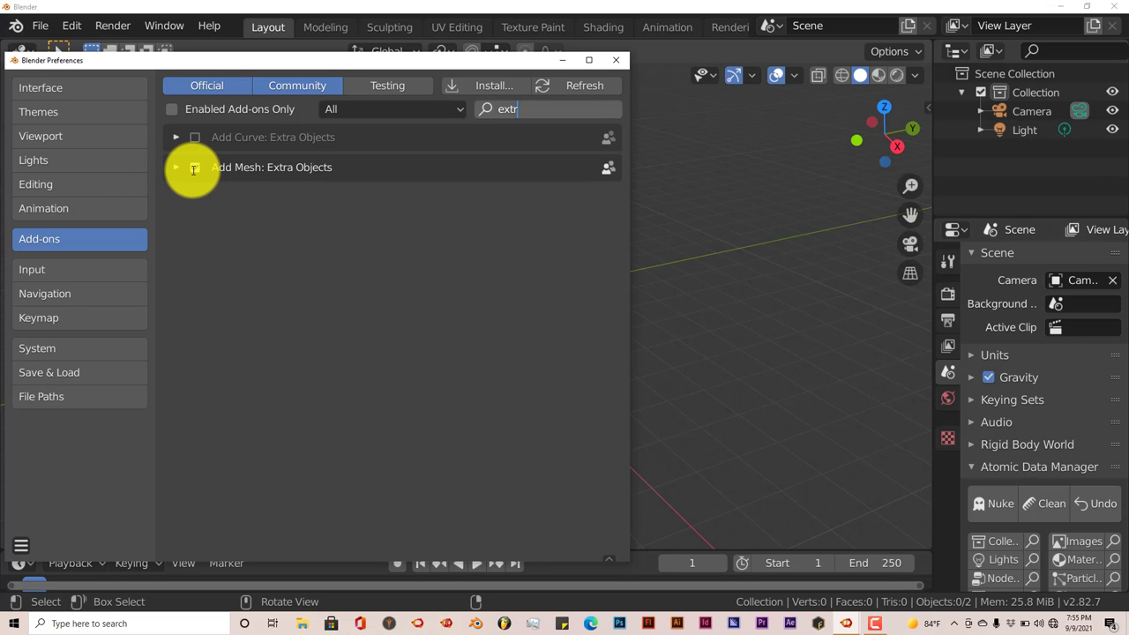
{"action": "left_click", "coordinate": [615, 59]}
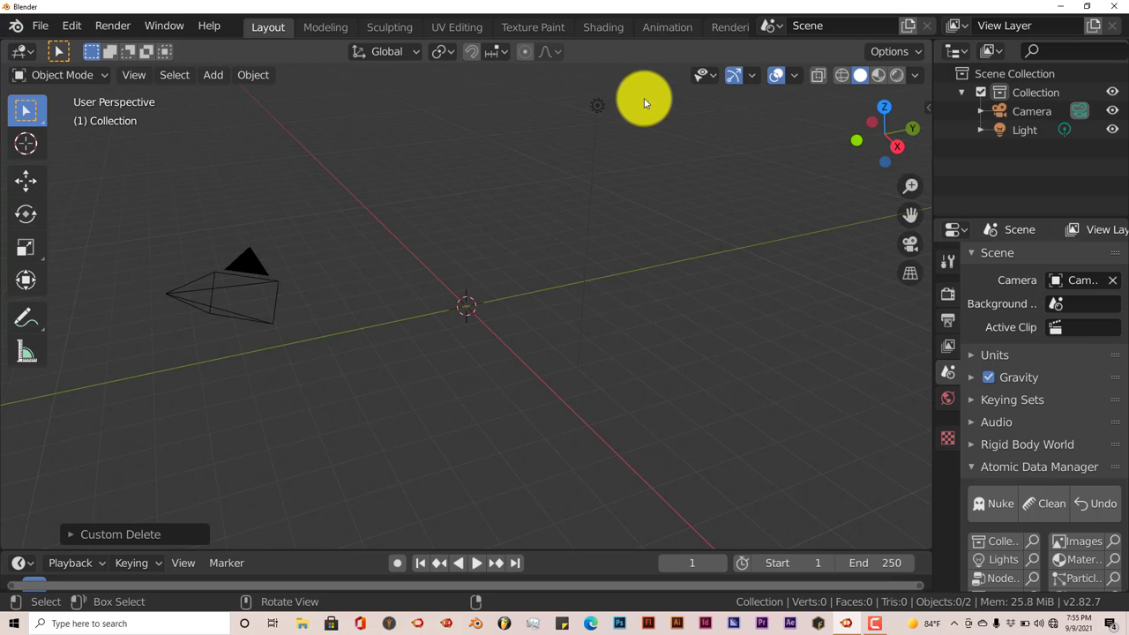
Add a rock mesh at the world origin with the Rock Generator
{"action": "key", "text": "shift+a"}
{"action": "mouse_move", "coordinate": [630, 93]}
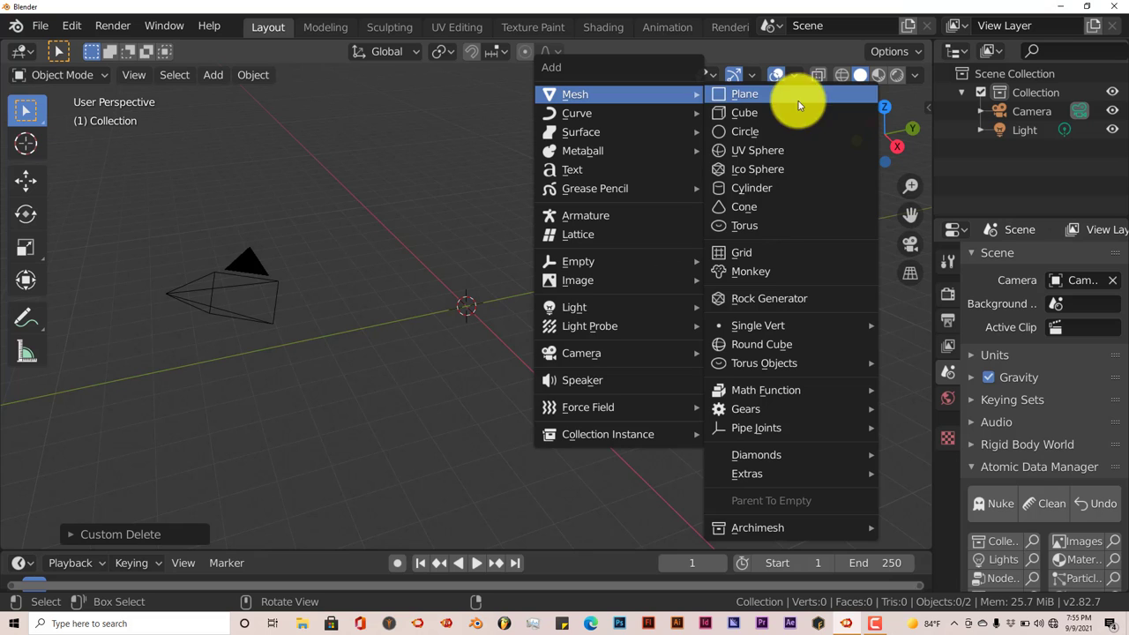
{"action": "left_click", "coordinate": [769, 300]}
{"action": "scroll", "coordinate": [570, 335], "scroll_direction": "up", "scroll_amount": 5}
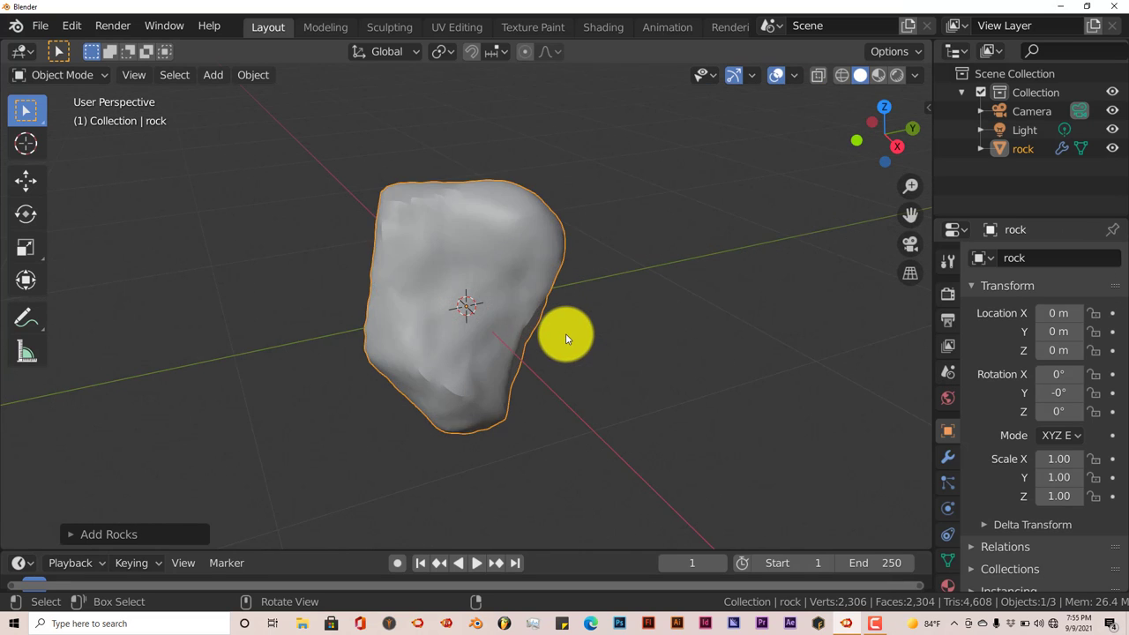
{"action": "middle_click_drag", "start_coordinate": [653, 333], "coordinate": [627, 323]}
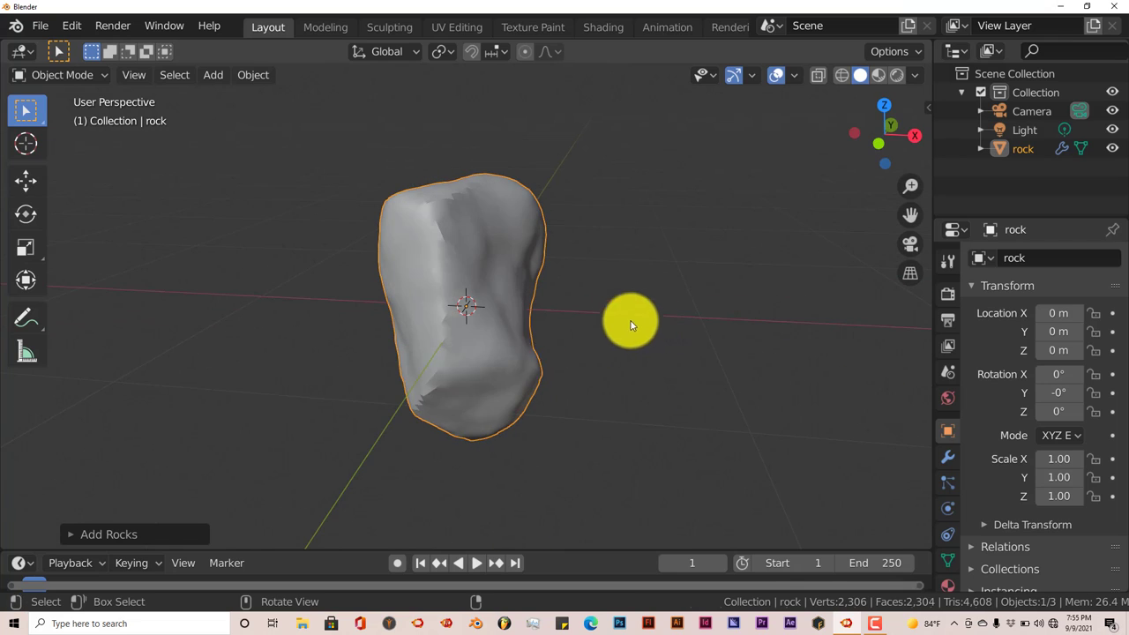
Expand the Add Rocks settings and review the scale, skew, deformation, detail, smoothing and preset options
{"action": "left_click", "coordinate": [73, 533]}
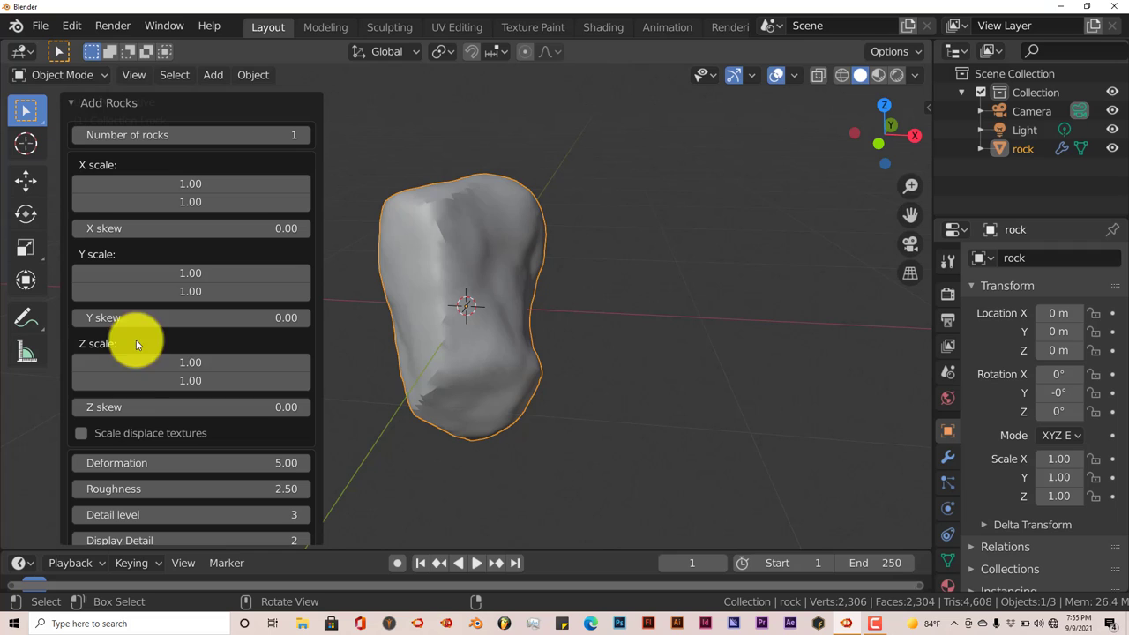
{"action": "scroll", "coordinate": [148, 403], "scroll_direction": "down", "scroll_amount": 3}
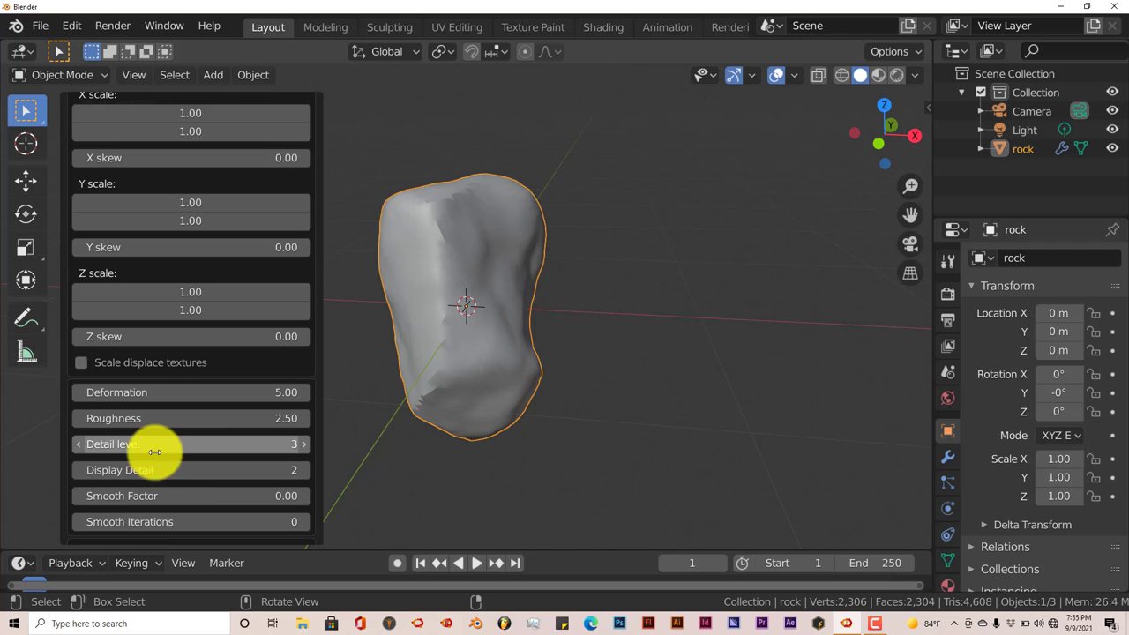
{"action": "scroll", "coordinate": [185, 486], "scroll_direction": "down", "scroll_amount": 3}
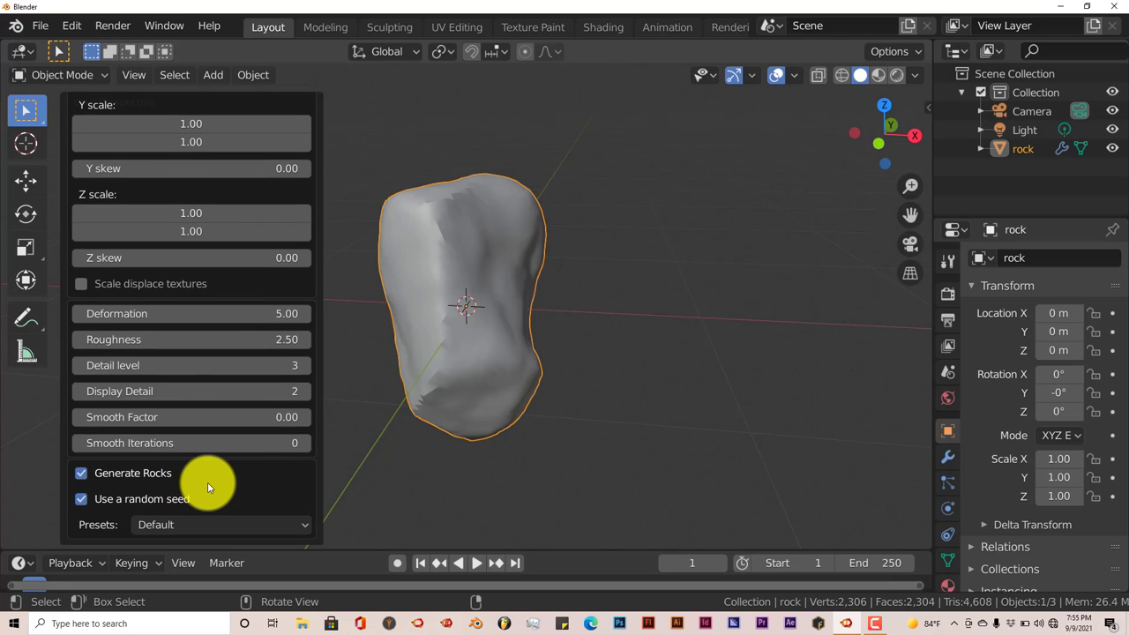
{"action": "scroll", "coordinate": [207, 482], "scroll_direction": "up", "scroll_amount": 6}
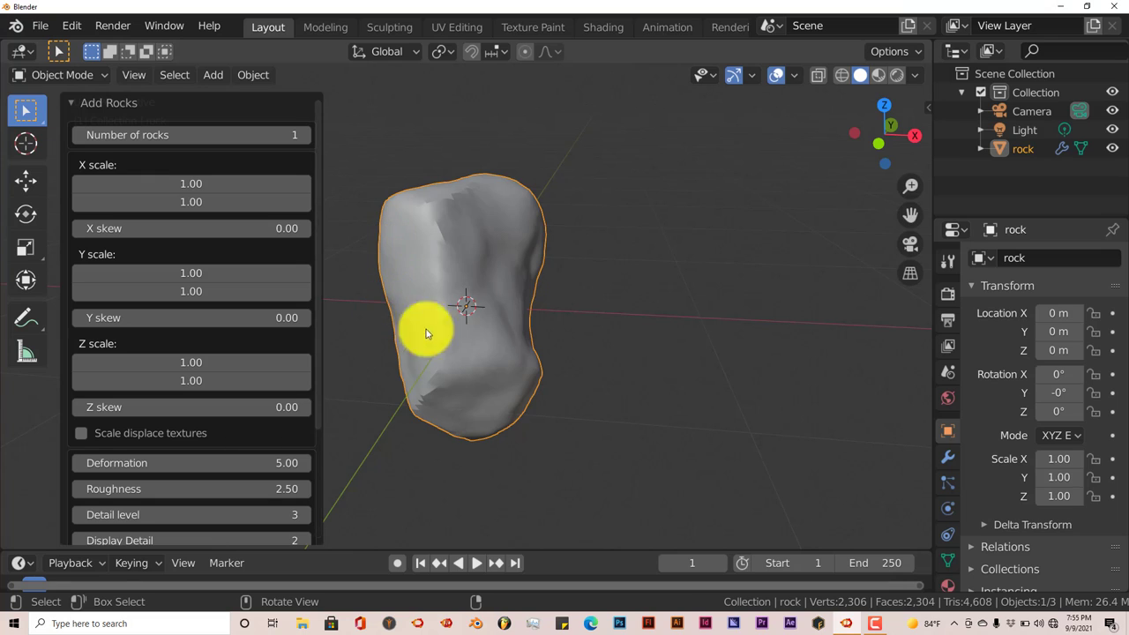
{"action": "middle_click_drag", "start_coordinate": [423, 326], "coordinate": [441, 345]}
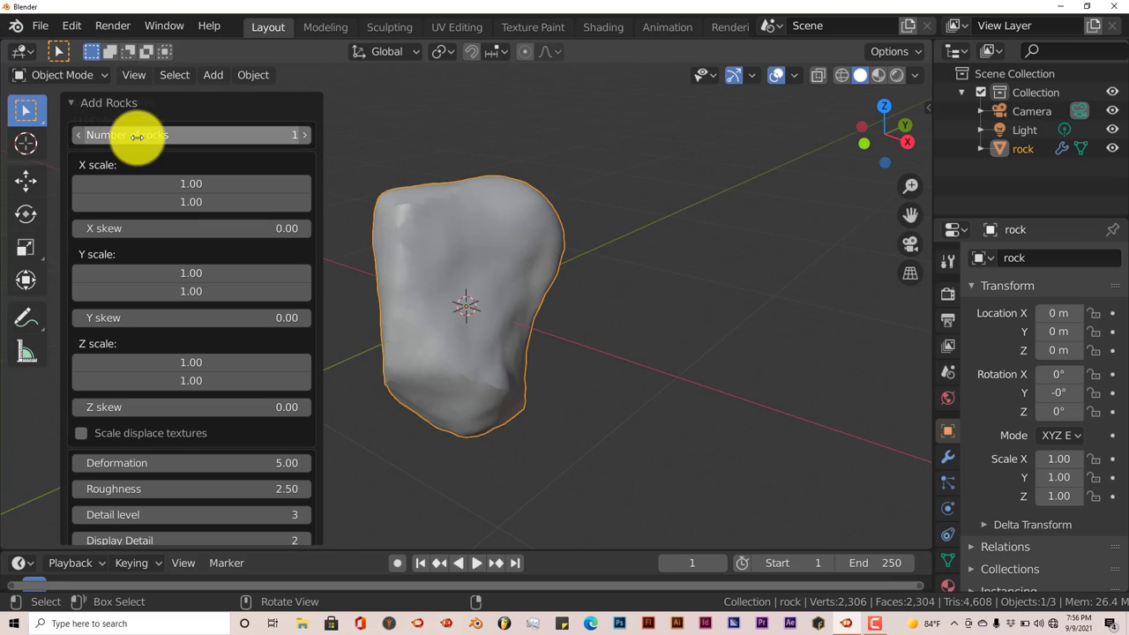
Set the number of rocks to 3 and inspect the overlapping rocks from several angles
{"action": "left_click", "coordinate": [306, 134]}
{"action": "left_click", "coordinate": [305, 134]}
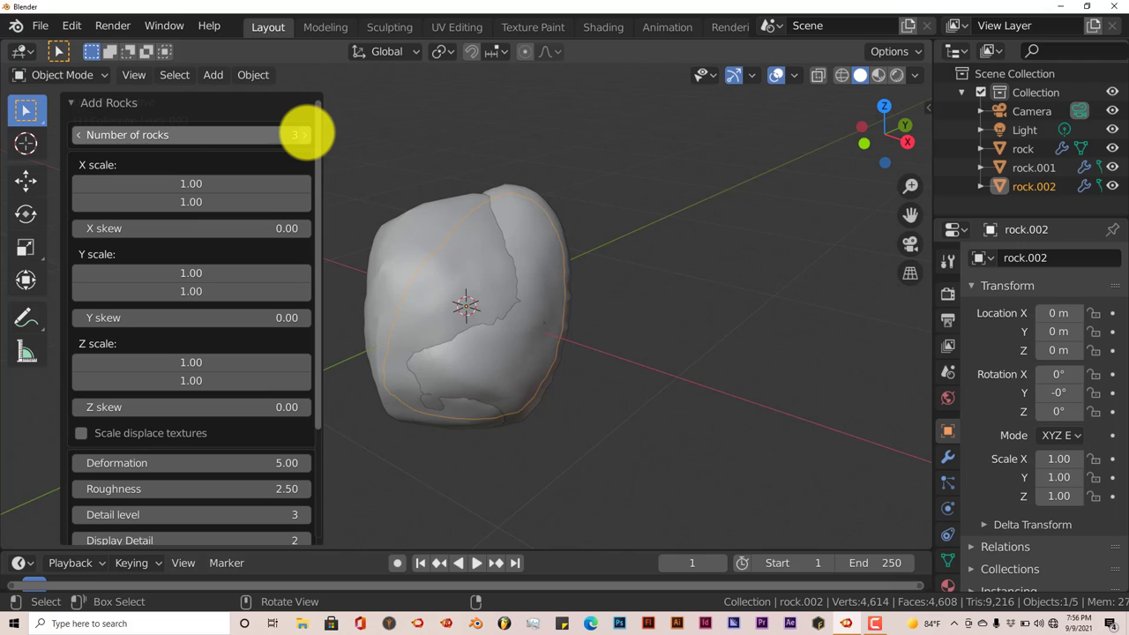
{"action": "middle_click_drag", "start_coordinate": [491, 391], "coordinate": [518, 379]}
{"action": "scroll", "coordinate": [511, 382], "scroll_direction": "down", "scroll_amount": 4}
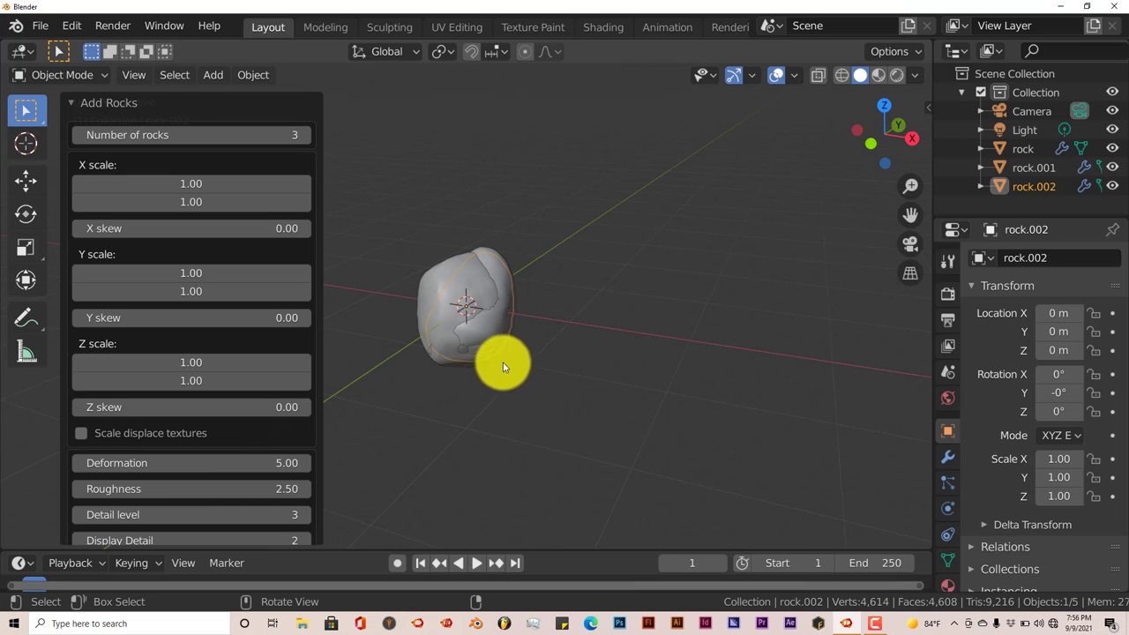
{"action": "scroll", "coordinate": [477, 306], "scroll_direction": "up", "scroll_amount": 4}
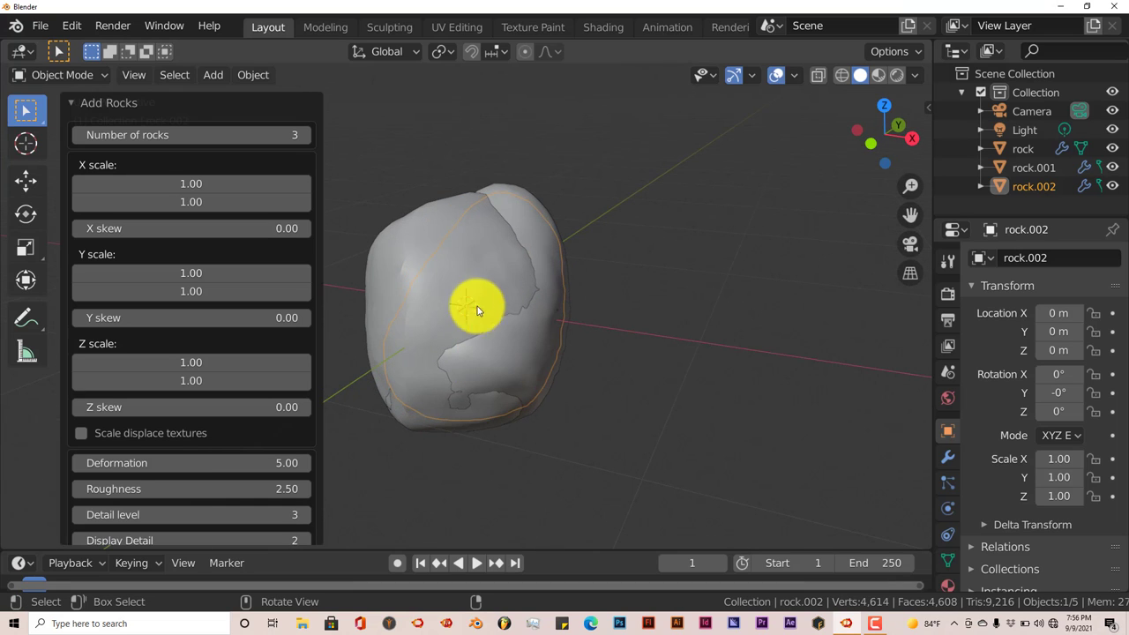
{"action": "mouse_move", "coordinate": [477, 306]}
{"action": "middle_mouse_down"}
{"action": "mouse_move", "coordinate": [462, 323]}
{"action": "mouse_move", "coordinate": [456, 306]}
{"action": "middle_mouse_up"}
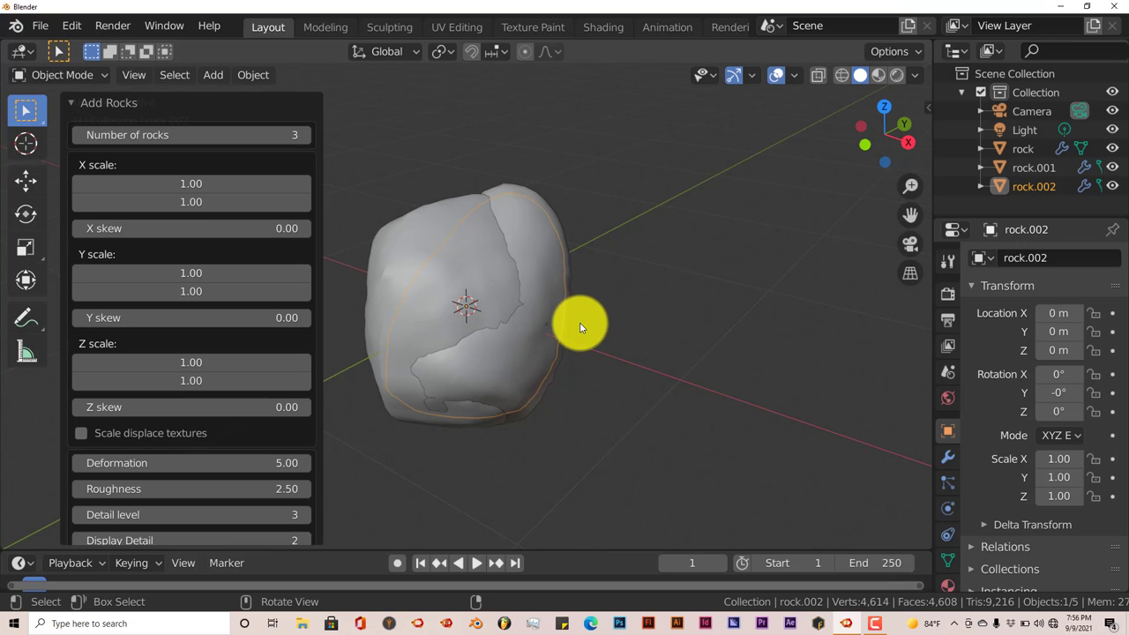
{"action": "scroll", "coordinate": [531, 394], "scroll_direction": "down", "scroll_amount": 2}
{"action": "mouse_move", "coordinate": [532, 395]}
{"action": "middle_mouse_down"}
{"action": "mouse_move", "coordinate": [560, 388]}
{"action": "mouse_move", "coordinate": [486, 398]}
{"action": "mouse_move", "coordinate": [506, 377]}
{"action": "middle_mouse_up"}
{"action": "scroll", "coordinate": [506, 378], "scroll_direction": "down", "scroll_amount": 2}
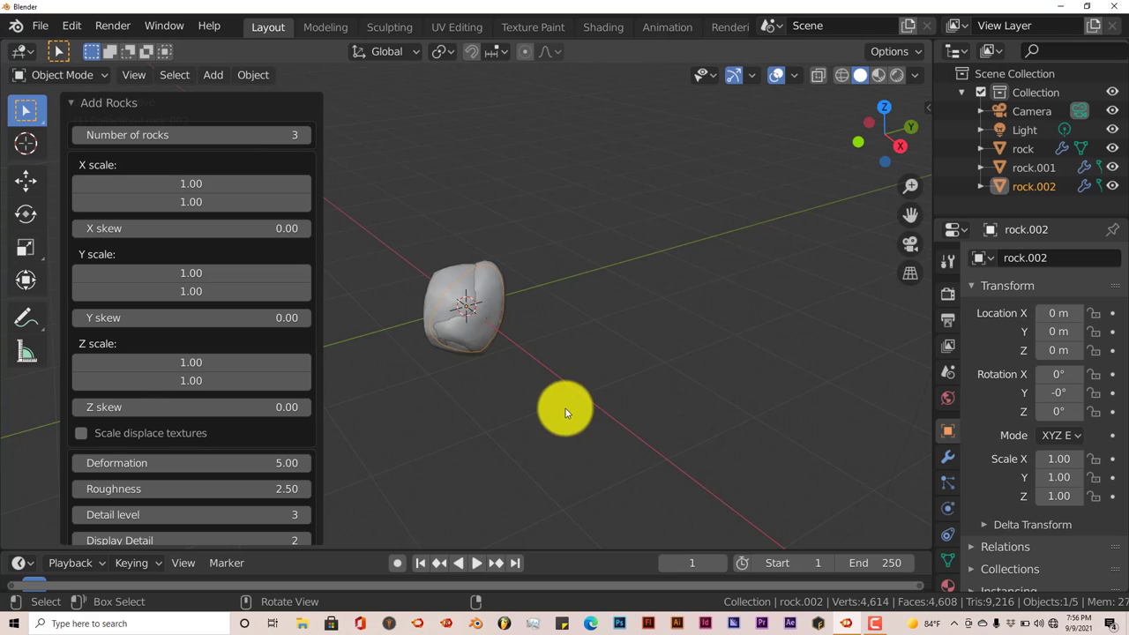
{"action": "middle_click_drag", "start_coordinate": [566, 409], "coordinate": [608, 386]}
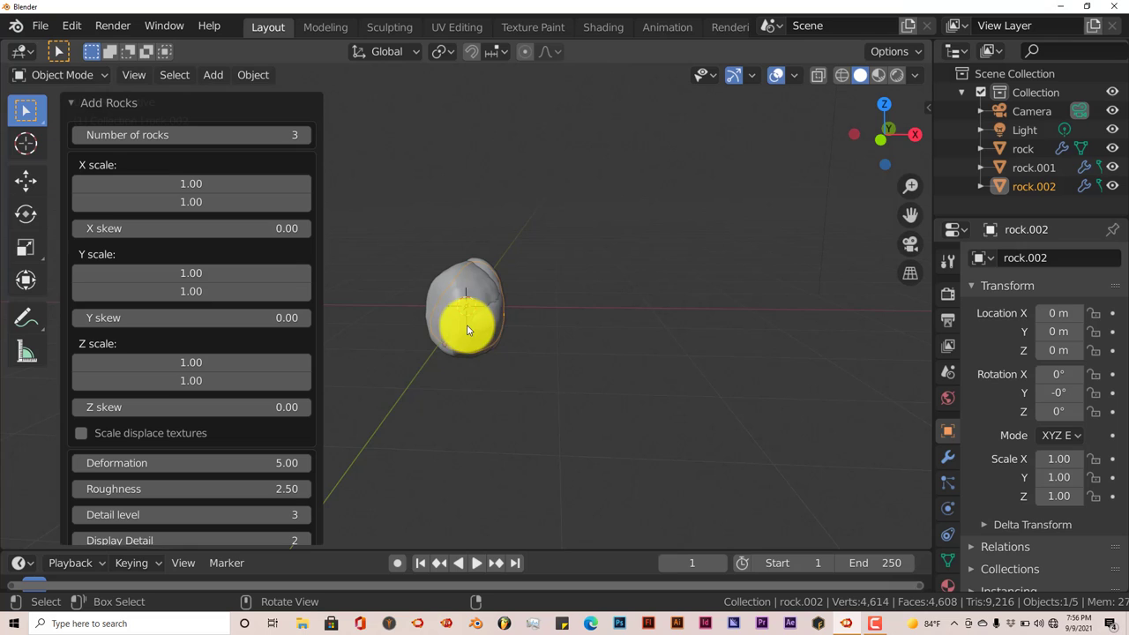
{"action": "scroll", "coordinate": [480, 346], "scroll_direction": "up", "scroll_amount": 5}
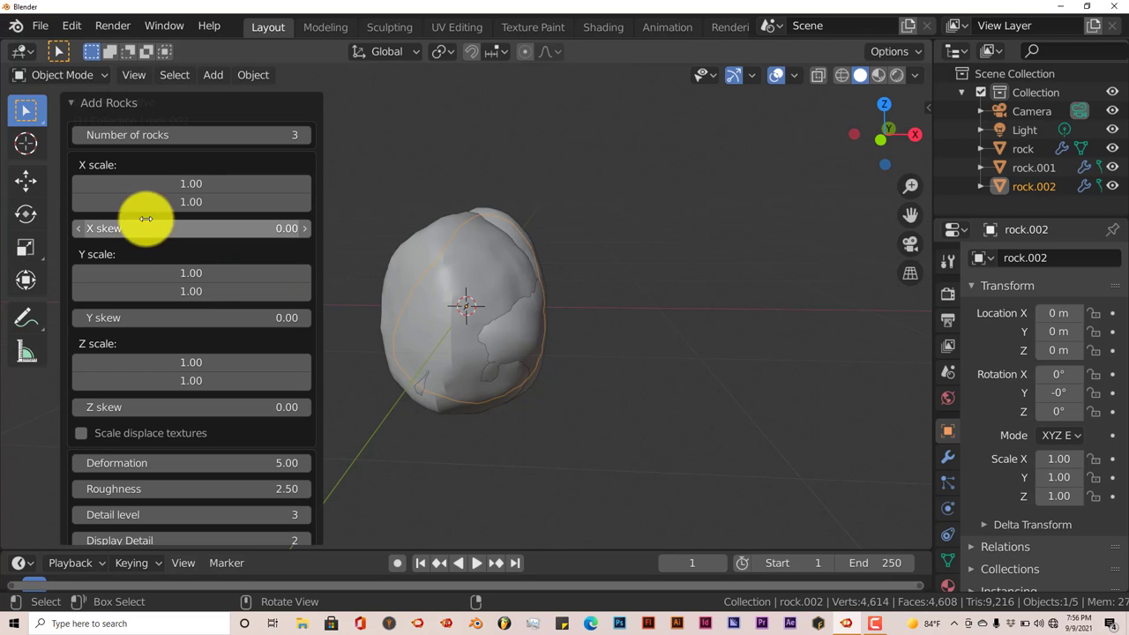
Set the number of rocks back to 1
{"action": "left_click", "coordinate": [78, 137]}
{"action": "left_click", "coordinate": [78, 137]}
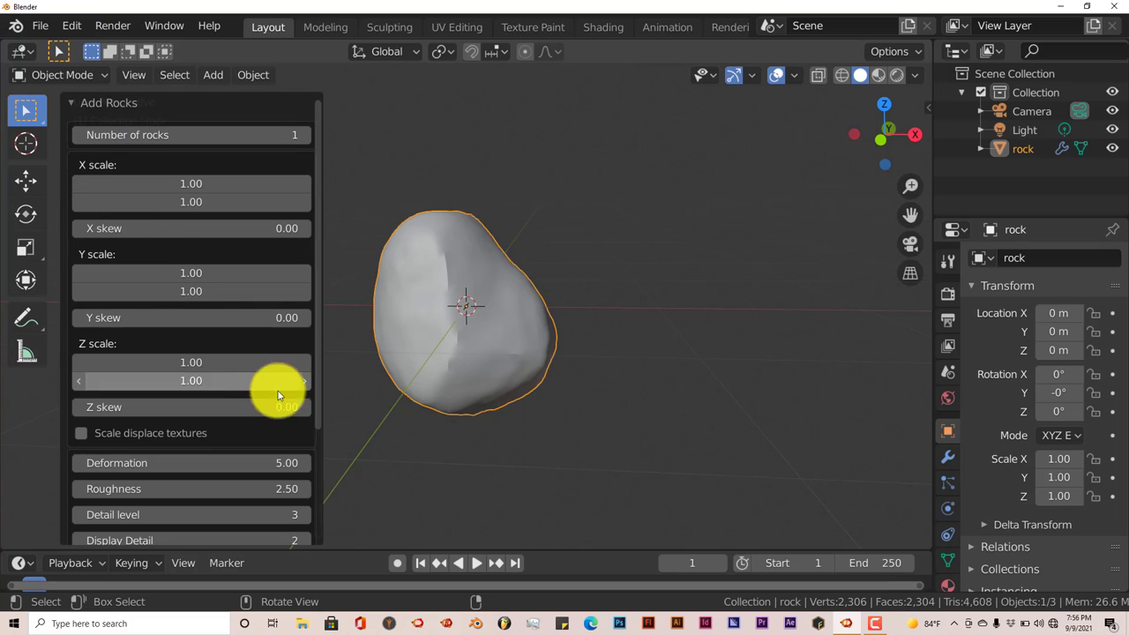
Apply the Fake Ocean preset to the generated rock and view the surface from the side
{"action": "scroll", "coordinate": [282, 392], "scroll_direction": "down", "scroll_amount": 4}
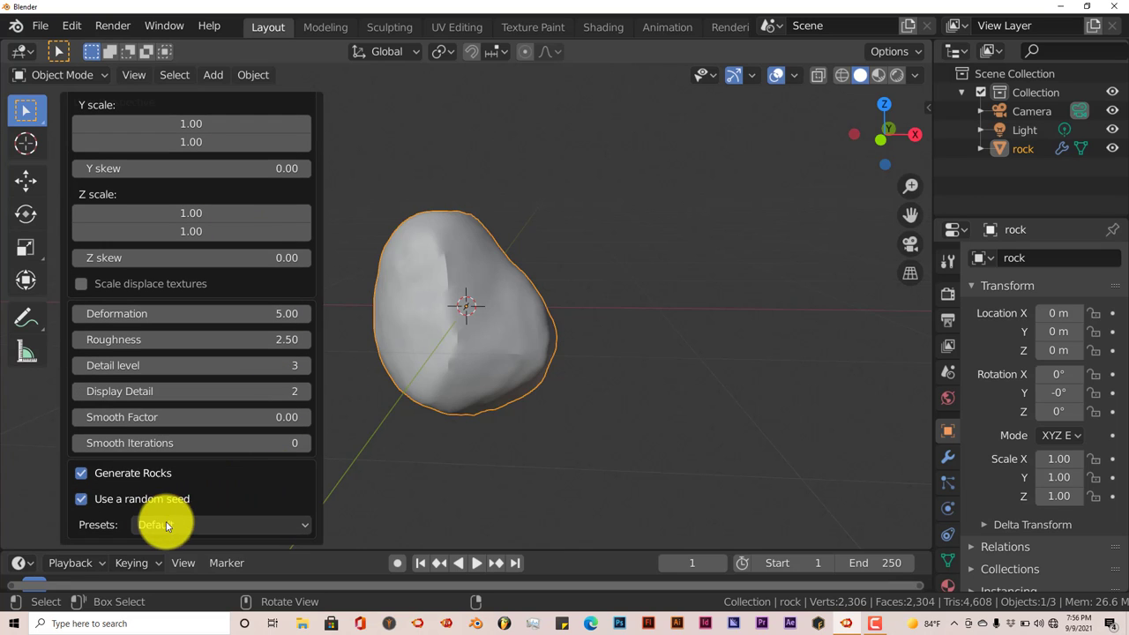
{"action": "middle_click_drag", "start_coordinate": [524, 330], "coordinate": [494, 356]}
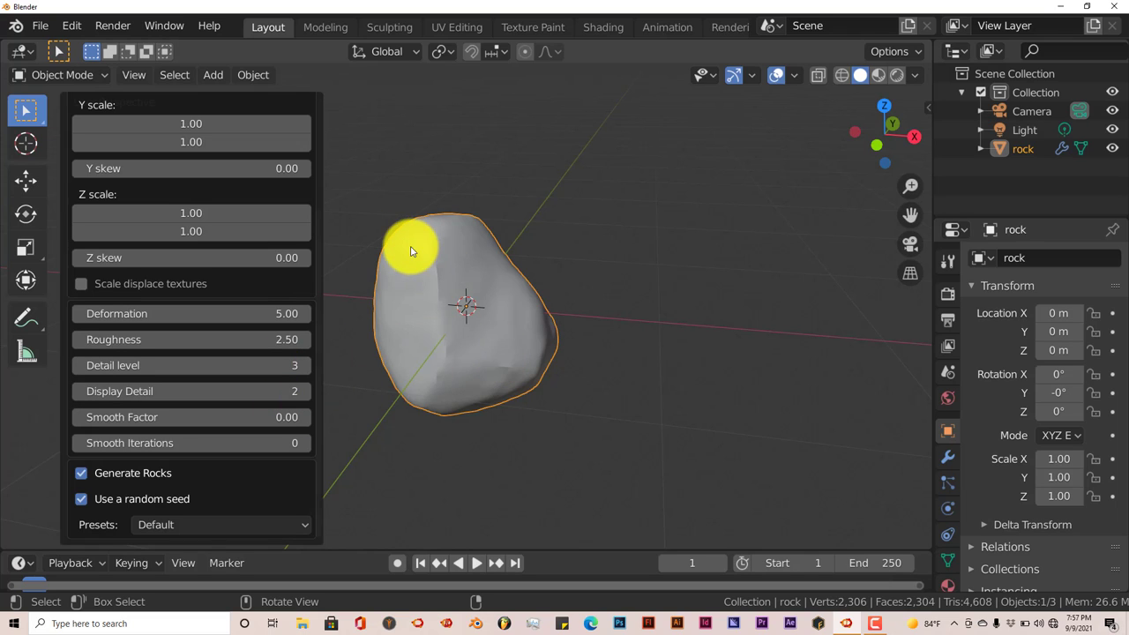
{"action": "left_click", "coordinate": [284, 526]}
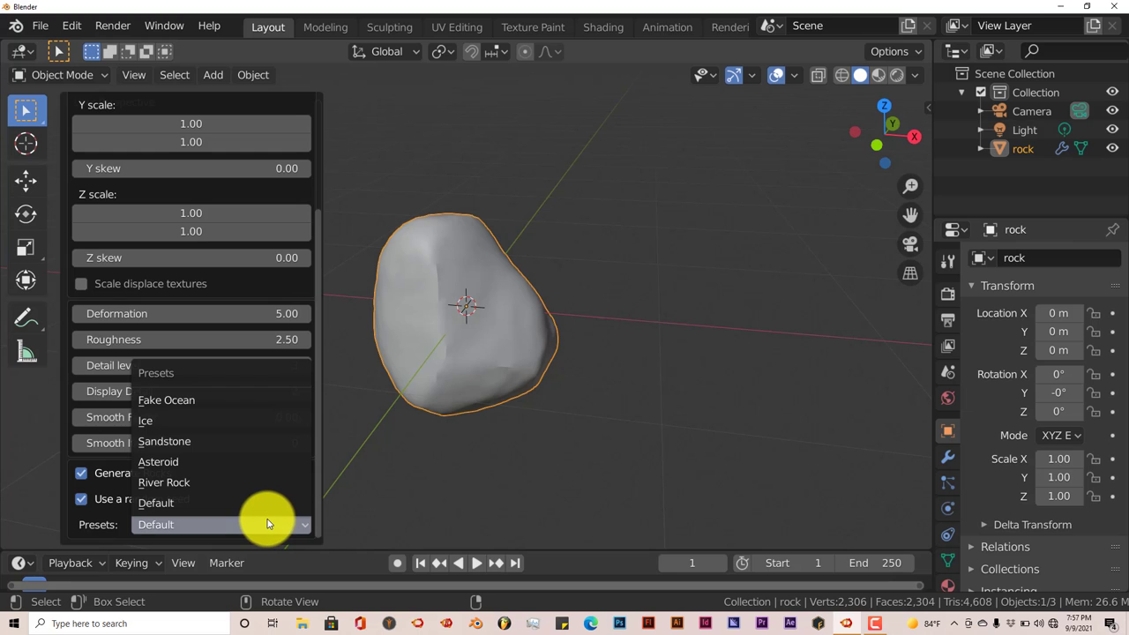
{"action": "left_click", "coordinate": [199, 399]}
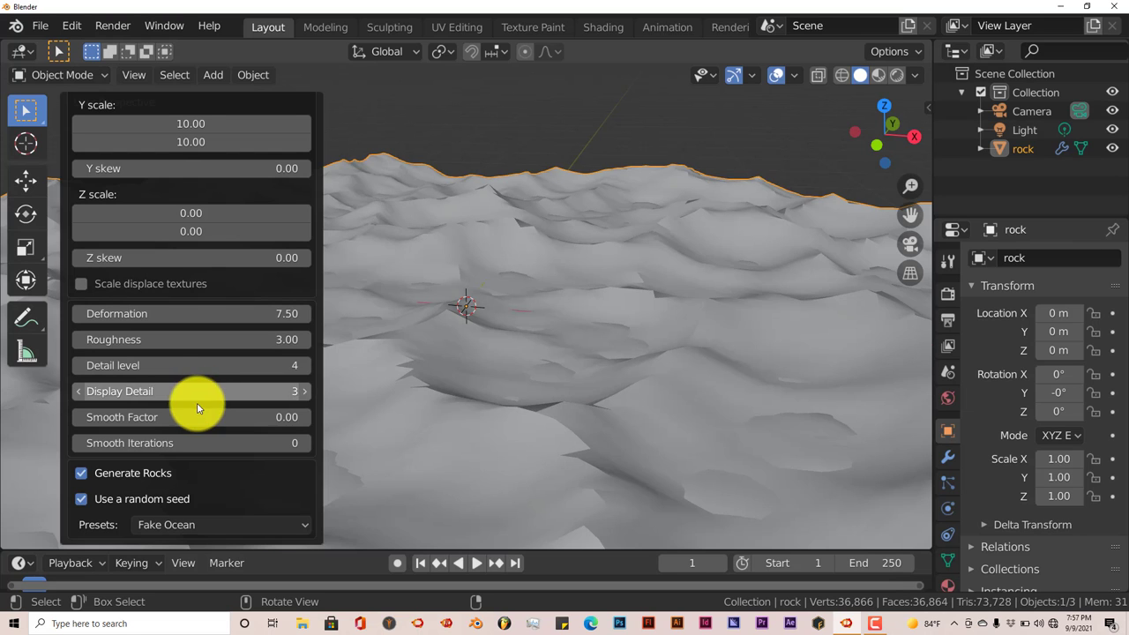
{"action": "middle_click_drag", "start_coordinate": [506, 385], "coordinate": [566, 360]}
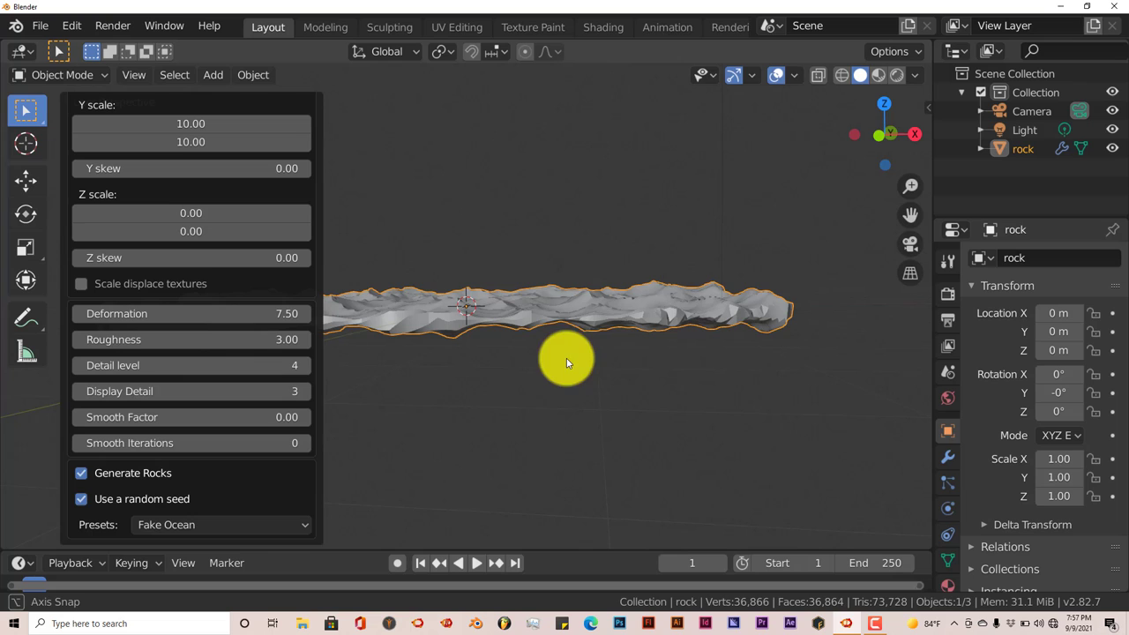
Switch the rock preset to Ice and inspect the shape from above
{"action": "left_click", "coordinate": [292, 524]}
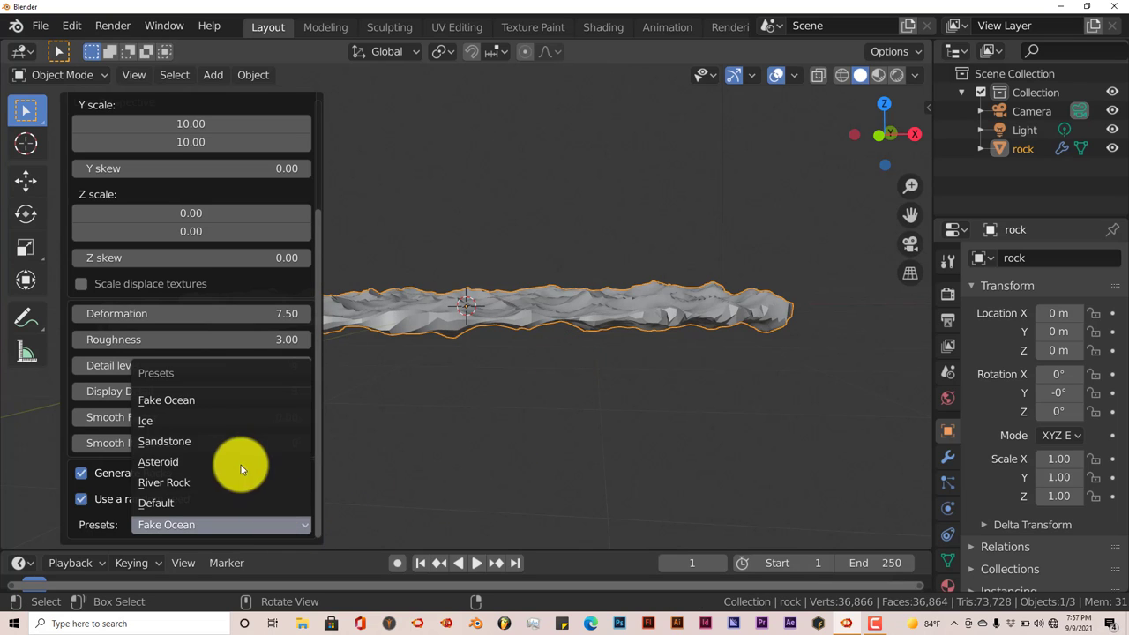
{"action": "left_click", "coordinate": [204, 424]}
{"action": "middle_click_drag", "start_coordinate": [502, 396], "coordinate": [563, 400]}
{"action": "scroll", "coordinate": [521, 383], "scroll_direction": "up", "scroll_amount": 3}
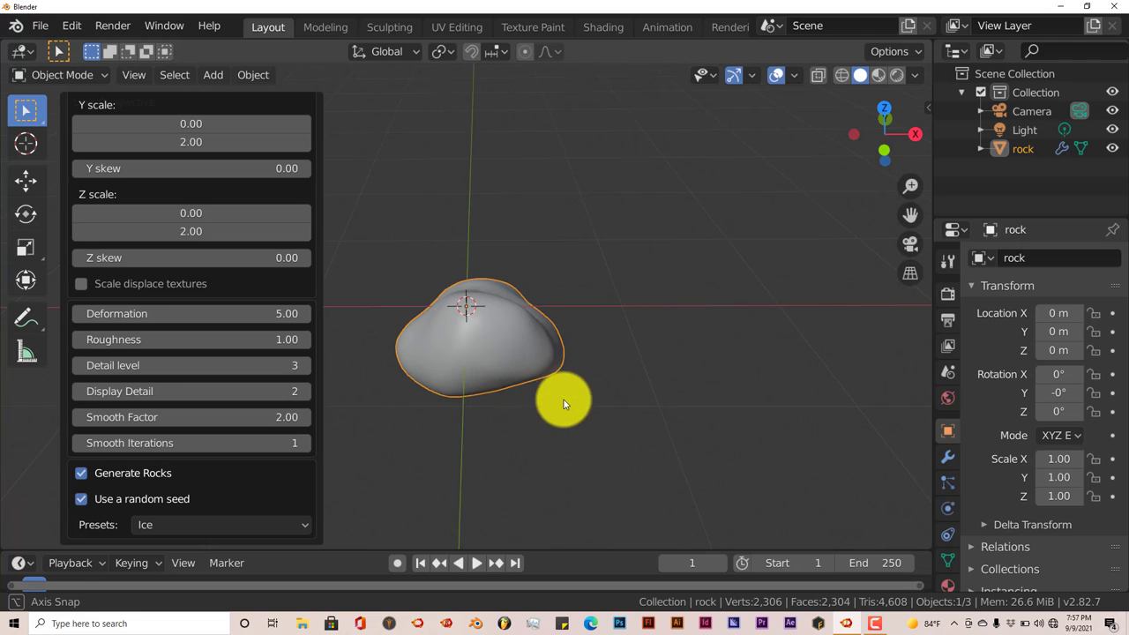
Switch the rock preset to Sandstone and inspect its layered shape from the side
{"action": "left_click", "coordinate": [282, 525]}
{"action": "left_click", "coordinate": [214, 441]}
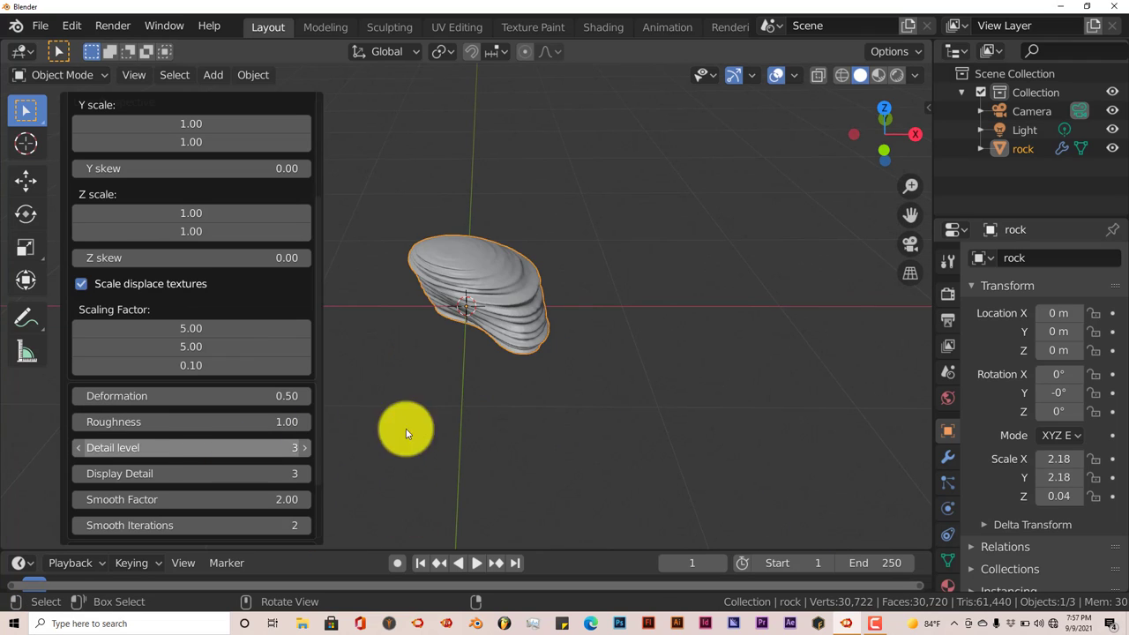
{"action": "middle_click_drag", "start_coordinate": [406, 429], "coordinate": [502, 341]}
Switch the rock preset to Asteroid and inspect the rough surface up close and from different angles
{"action": "scroll", "coordinate": [314, 516], "scroll_direction": "down", "scroll_amount": 3}
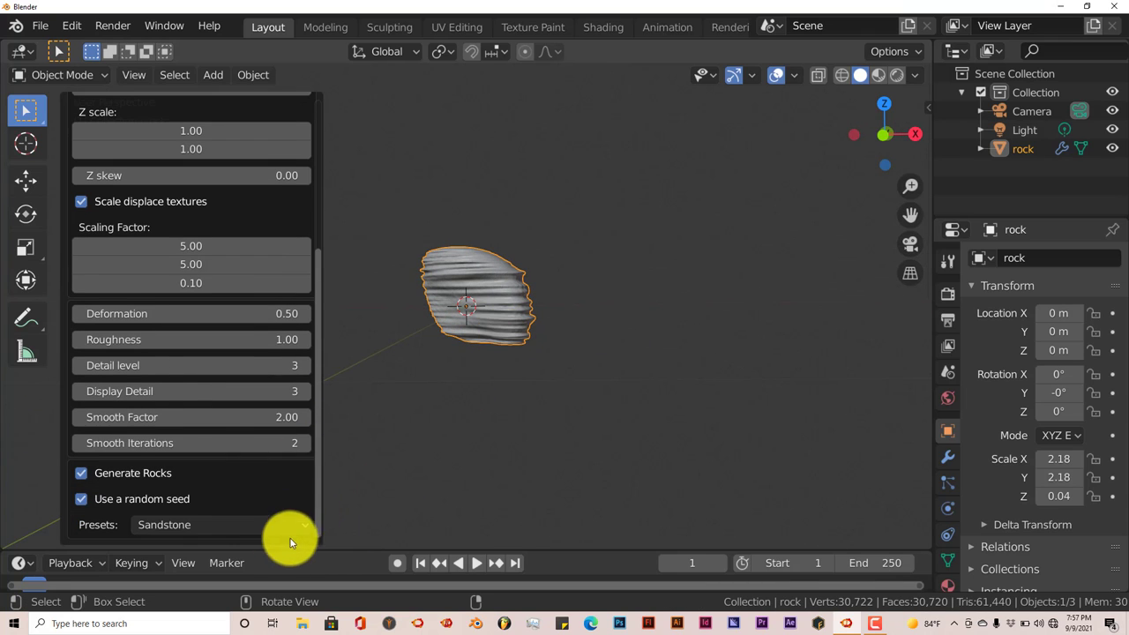
{"action": "left_click", "coordinate": [271, 527]}
{"action": "left_click", "coordinate": [223, 463]}
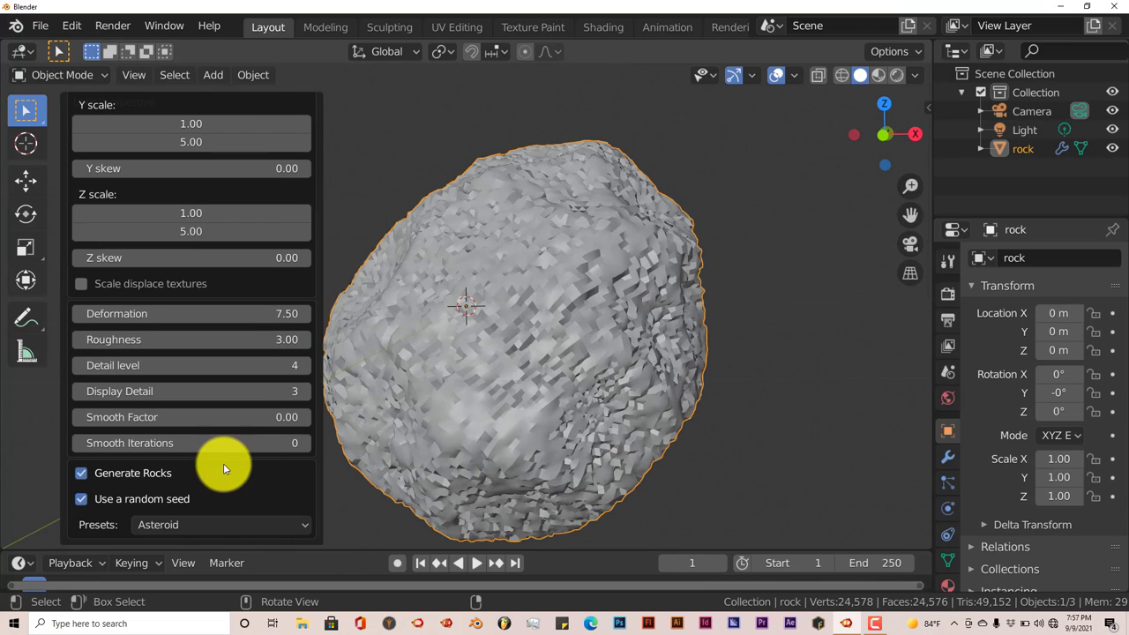
{"action": "middle_click_drag", "start_coordinate": [529, 404], "coordinate": [591, 406]}
{"action": "scroll", "coordinate": [541, 388], "scroll_direction": "up", "scroll_amount": 5}
{"action": "scroll", "coordinate": [575, 354], "scroll_direction": "down", "scroll_amount": 4}
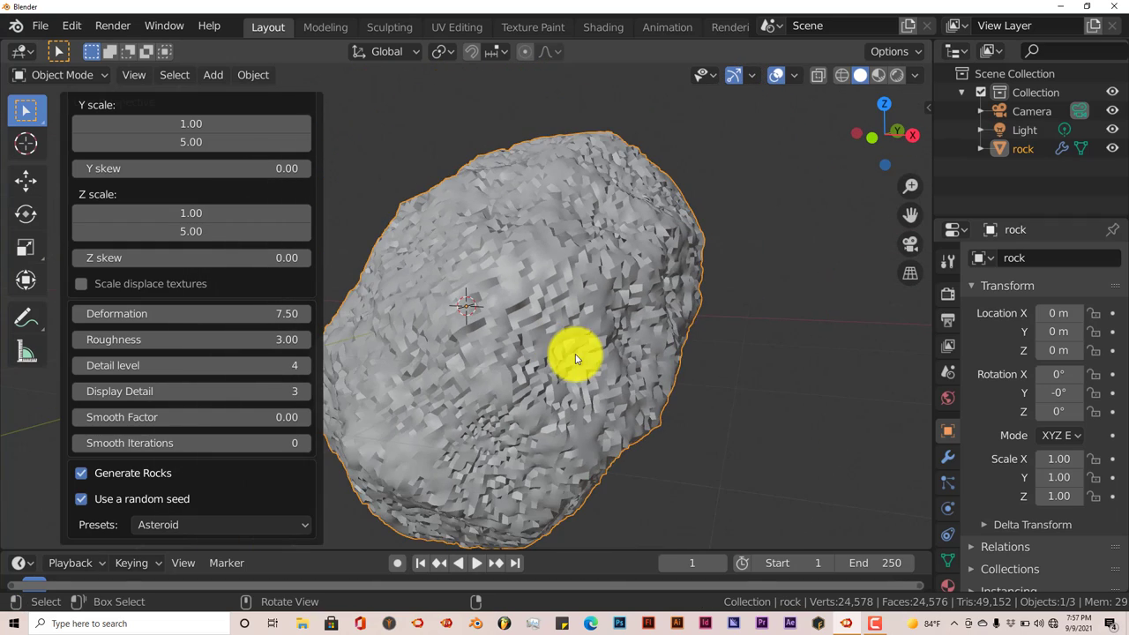
{"action": "middle_click_drag", "start_coordinate": [579, 352], "coordinate": [587, 361]}
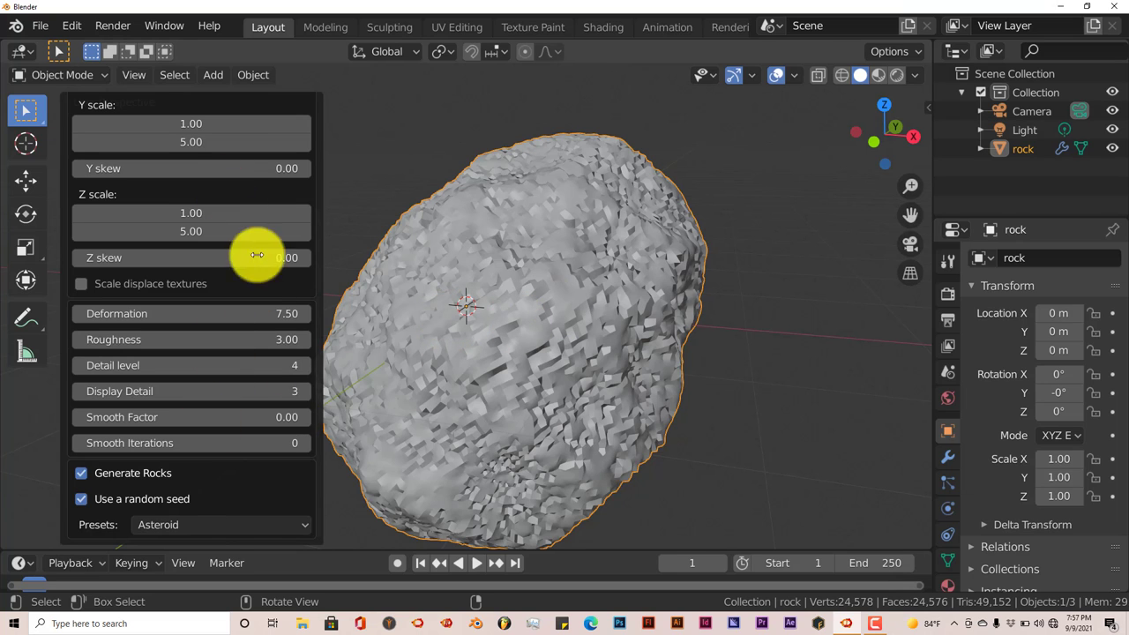
Switch the rock preset to River Rock and inspect the smooth shape up close from another angle
{"action": "middle_click_drag", "start_coordinate": [635, 383], "coordinate": [563, 372]}
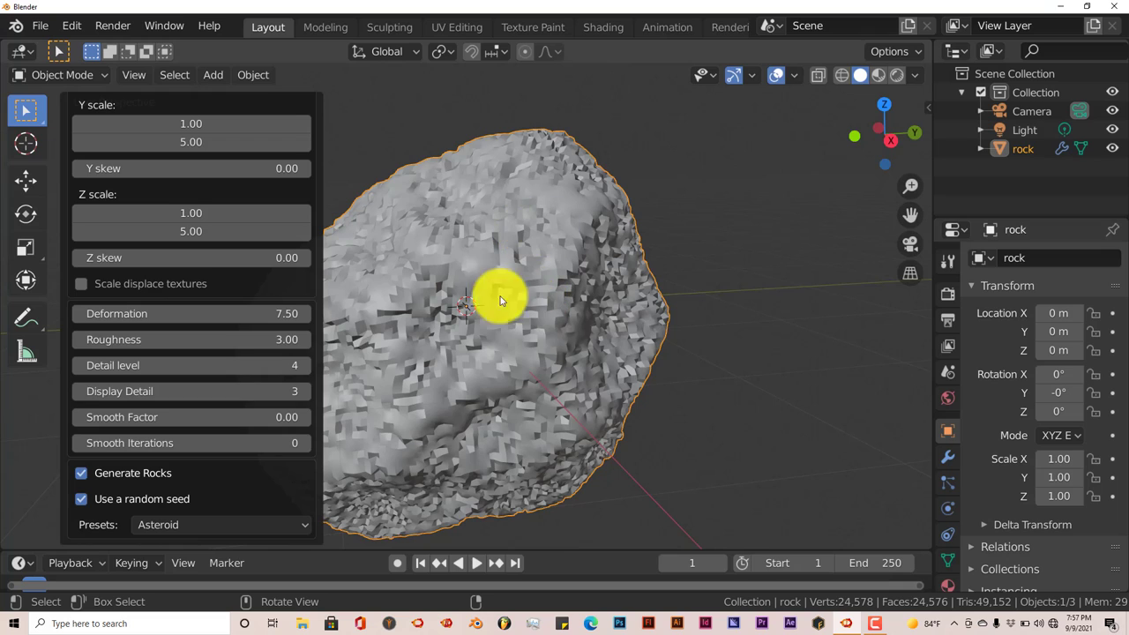
{"action": "left_click", "coordinate": [258, 527]}
{"action": "left_click", "coordinate": [218, 482]}
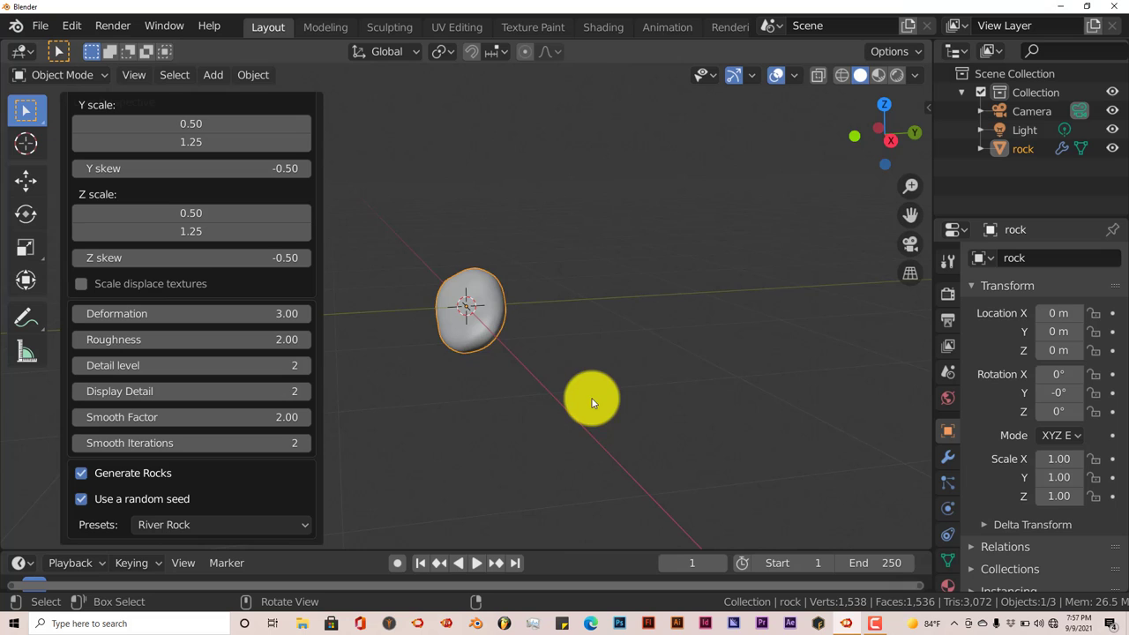
{"action": "scroll", "coordinate": [533, 411], "scroll_direction": "up", "scroll_amount": 5}
{"action": "middle_click_drag", "start_coordinate": [536, 418], "coordinate": [477, 410]}
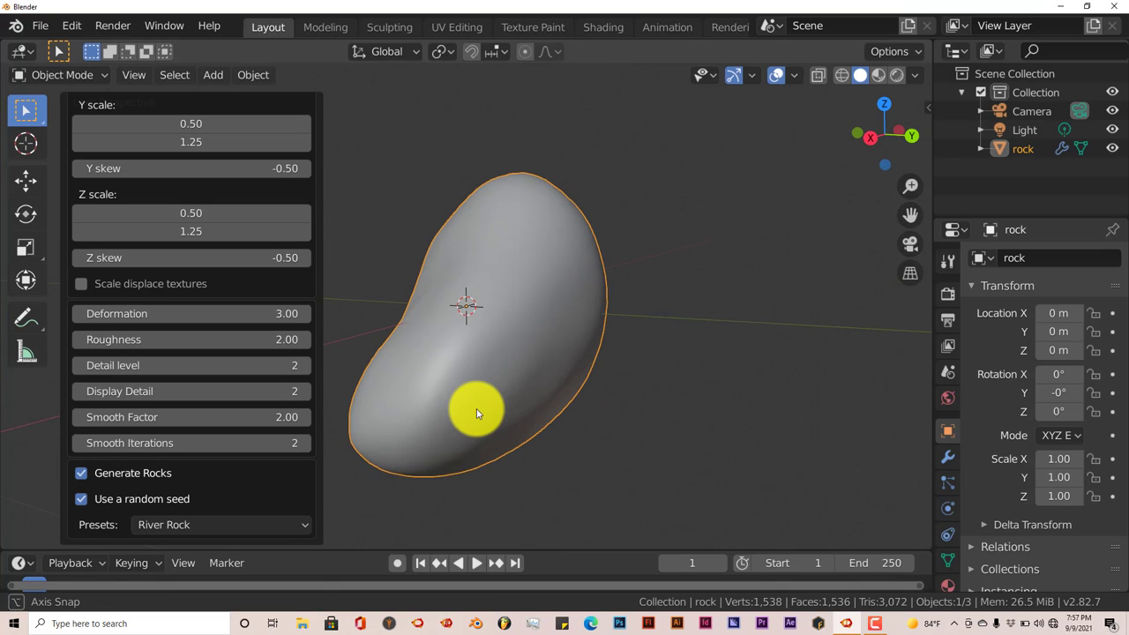
Return the rock to the Default preset and view the whole shape from another side
{"action": "left_click", "coordinate": [290, 525]}
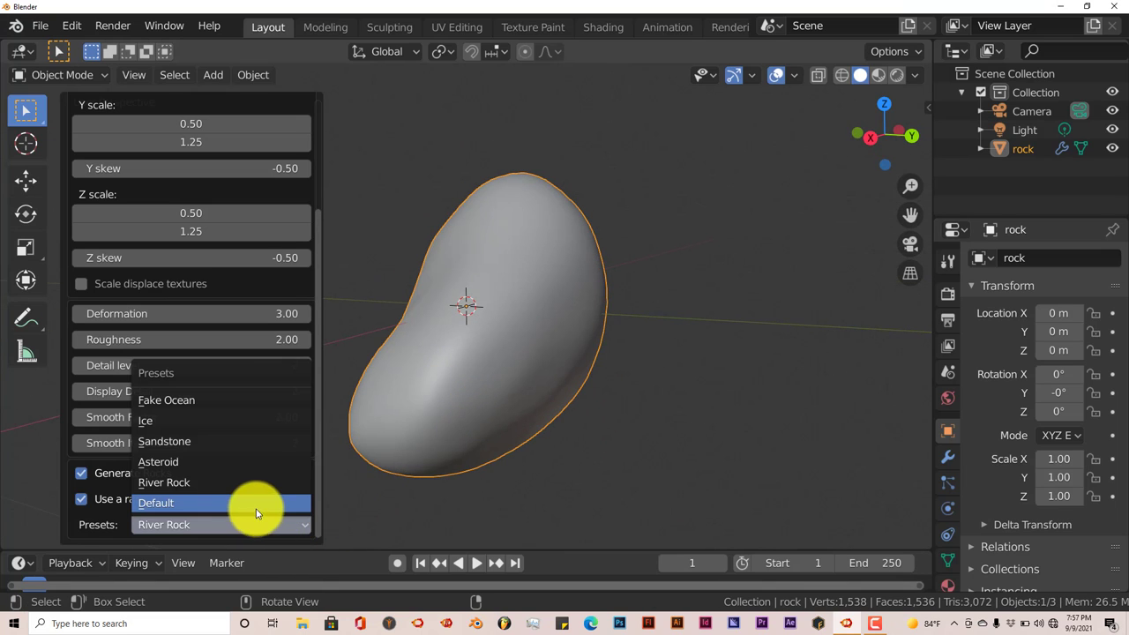
{"action": "left_click", "coordinate": [215, 502]}
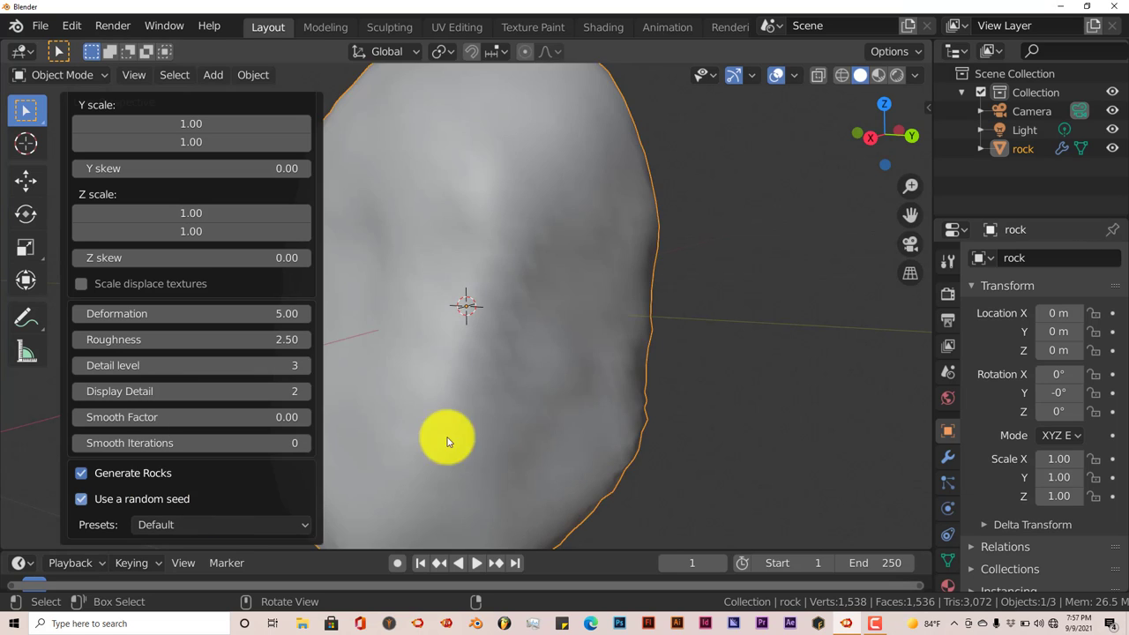
{"action": "scroll", "coordinate": [520, 423], "scroll_direction": "down", "scroll_amount": 3}
{"action": "middle_click_drag", "start_coordinate": [592, 409], "coordinate": [498, 406]}
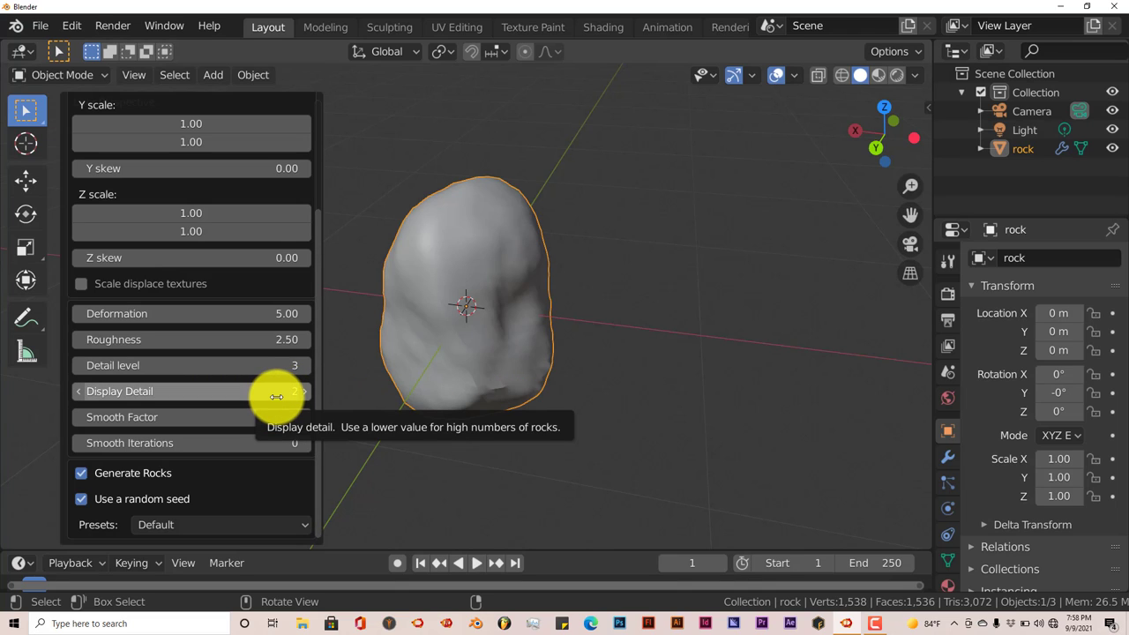
Review the Default preset's scale, skew, deformation and detail settings and examine the rock from several sides
{"action": "scroll", "coordinate": [275, 396], "scroll_direction": "up", "scroll_amount": 5}
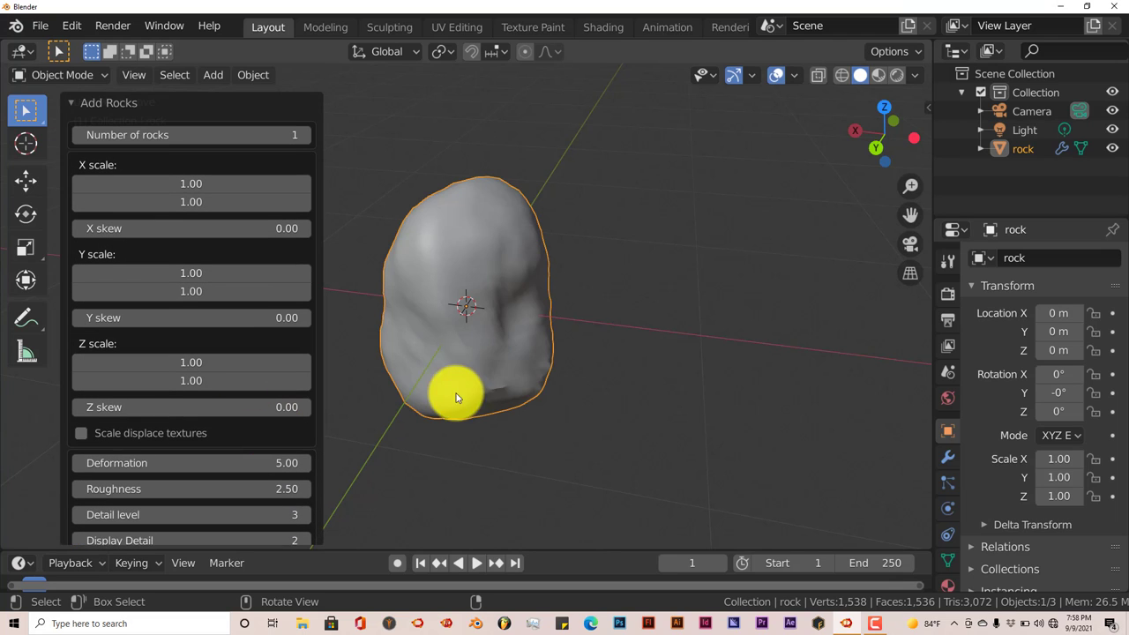
{"action": "middle_click_drag", "start_coordinate": [476, 404], "coordinate": [467, 379]}
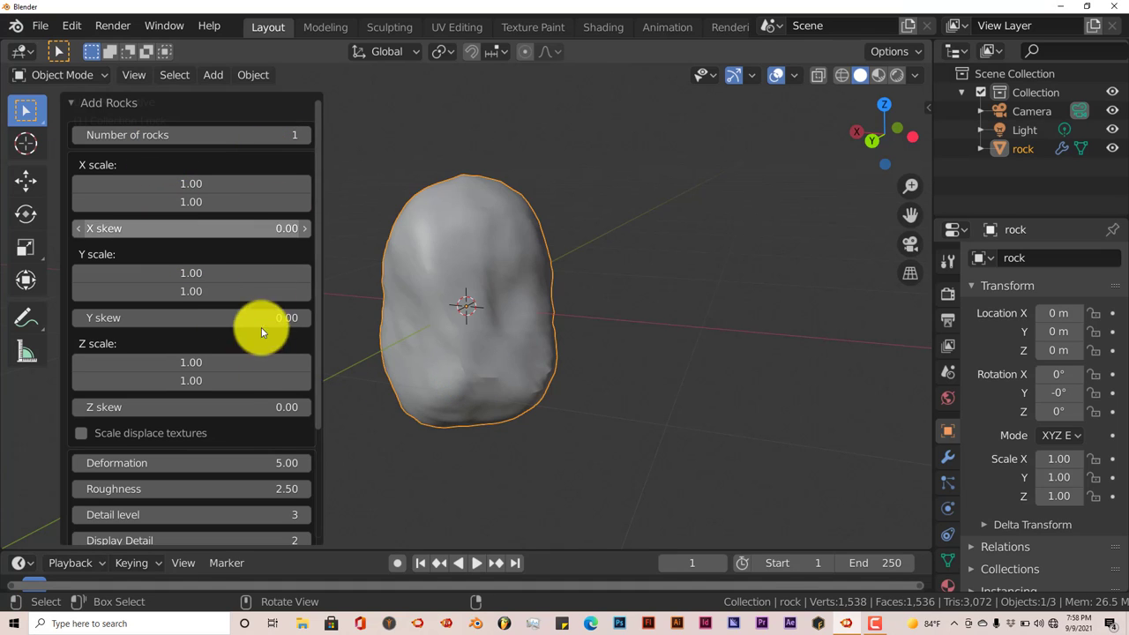
{"action": "scroll", "coordinate": [234, 221], "scroll_direction": "down", "scroll_amount": 2}
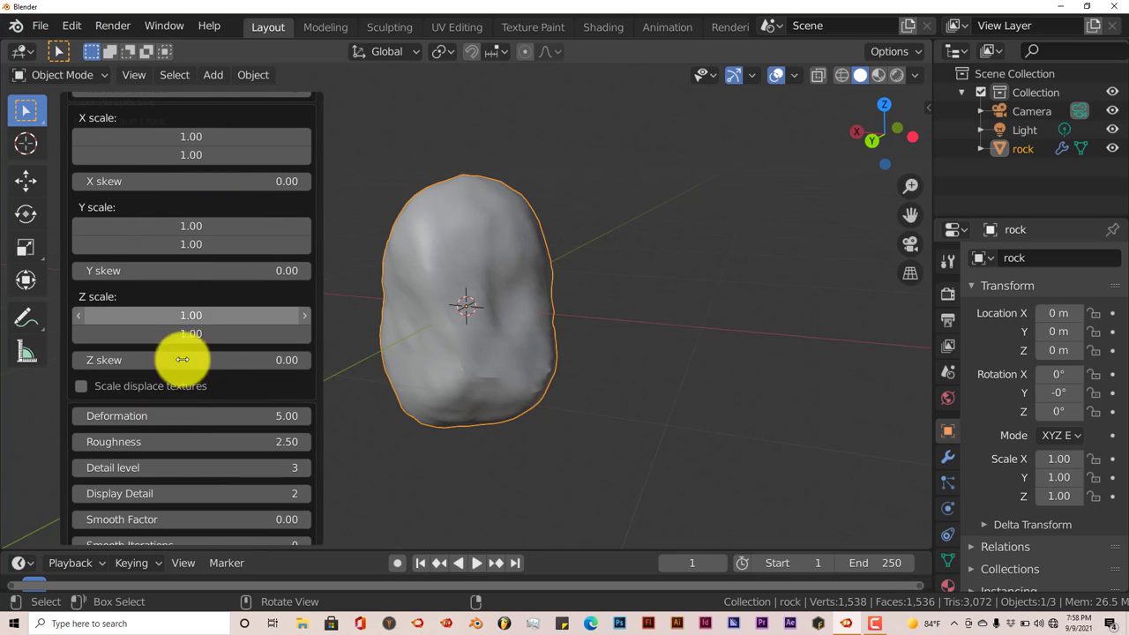
{"action": "scroll", "coordinate": [184, 424], "scroll_direction": "down", "scroll_amount": 4}
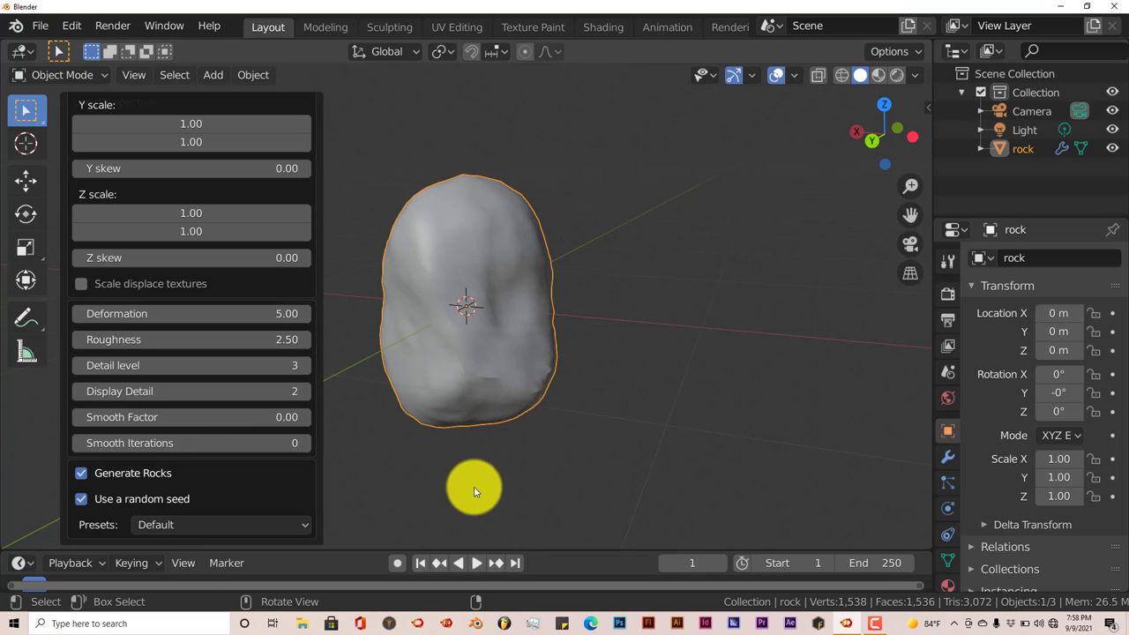
{"action": "middle_click_drag", "start_coordinate": [494, 469], "coordinate": [404, 462]}
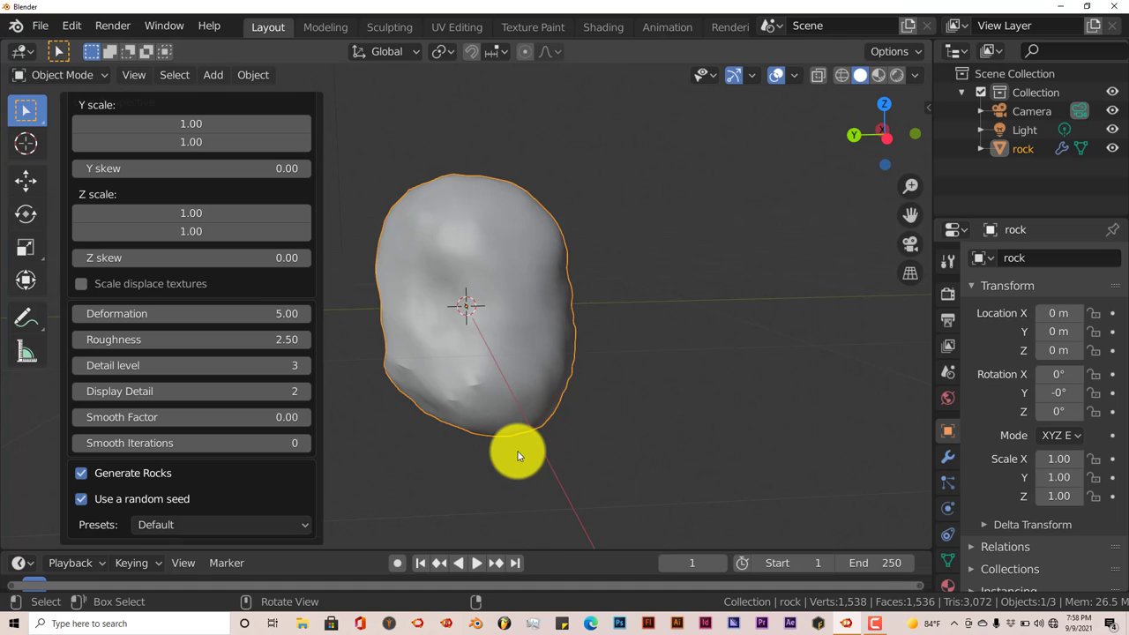
{"action": "middle_click_drag", "start_coordinate": [504, 451], "coordinate": [463, 444]}
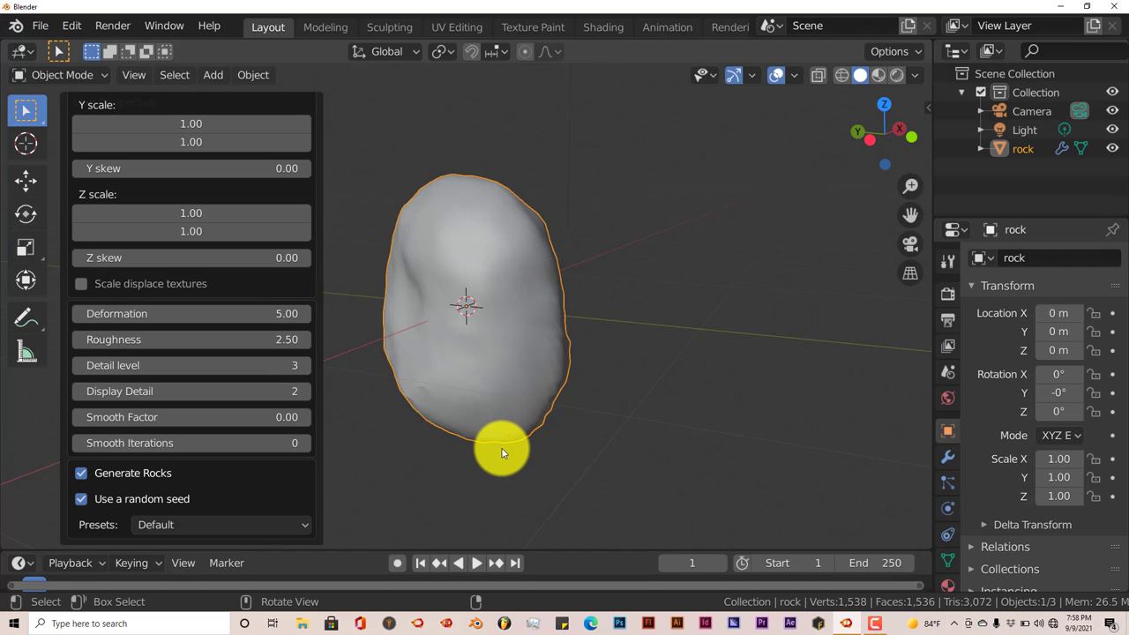
{"action": "middle_click_drag", "start_coordinate": [502, 453], "coordinate": [480, 458]}
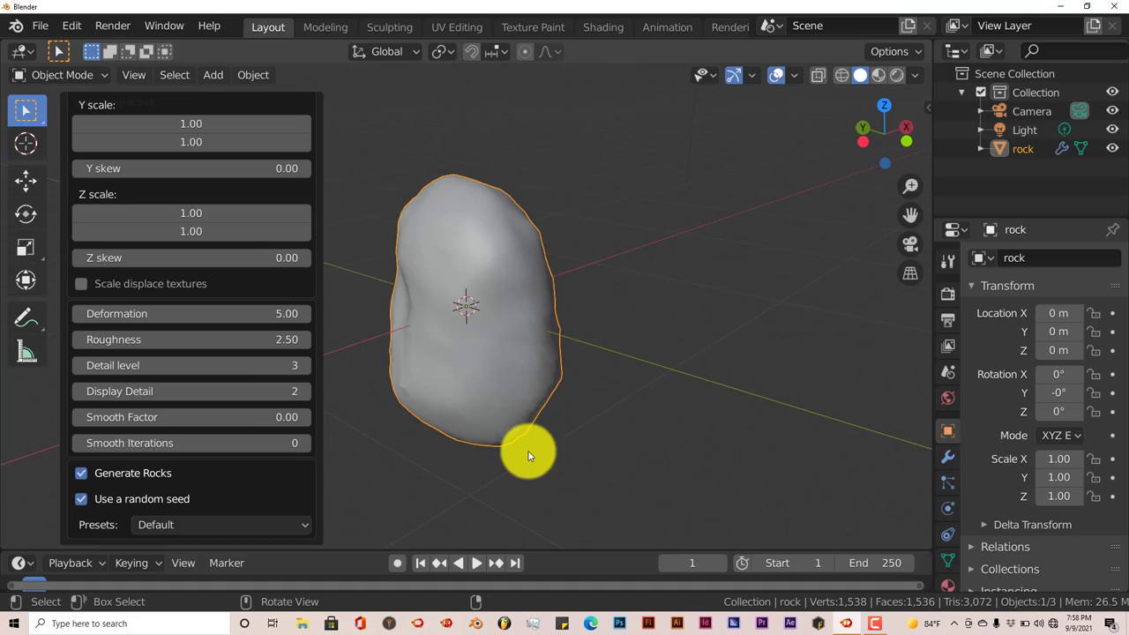
{"action": "middle_click_drag", "start_coordinate": [529, 456], "coordinate": [507, 456]}
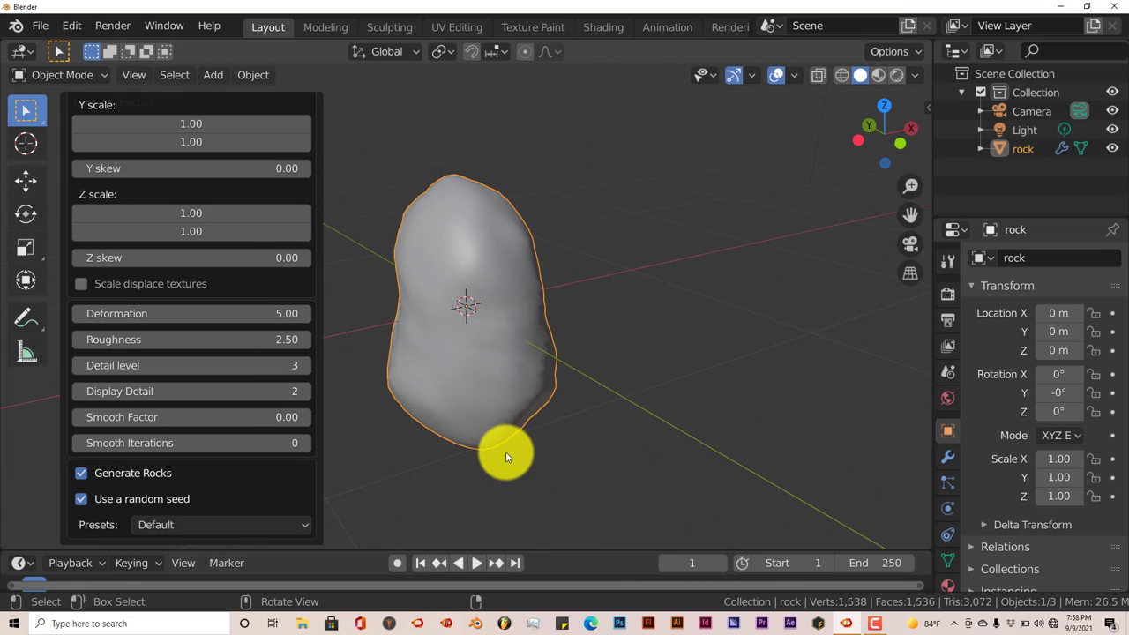